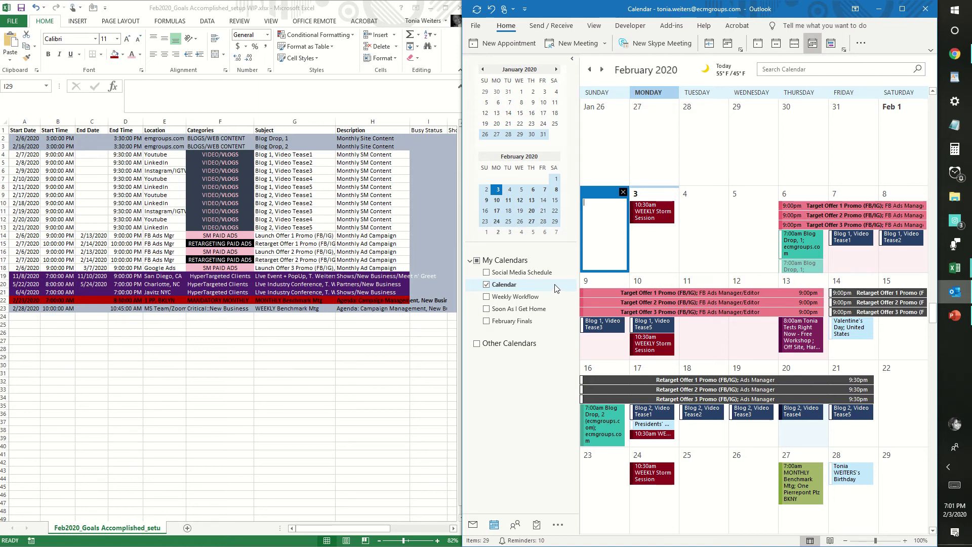
Step: Discard the blank appointment entry on February 2 and select February 4 in the calendar
key(Escape)
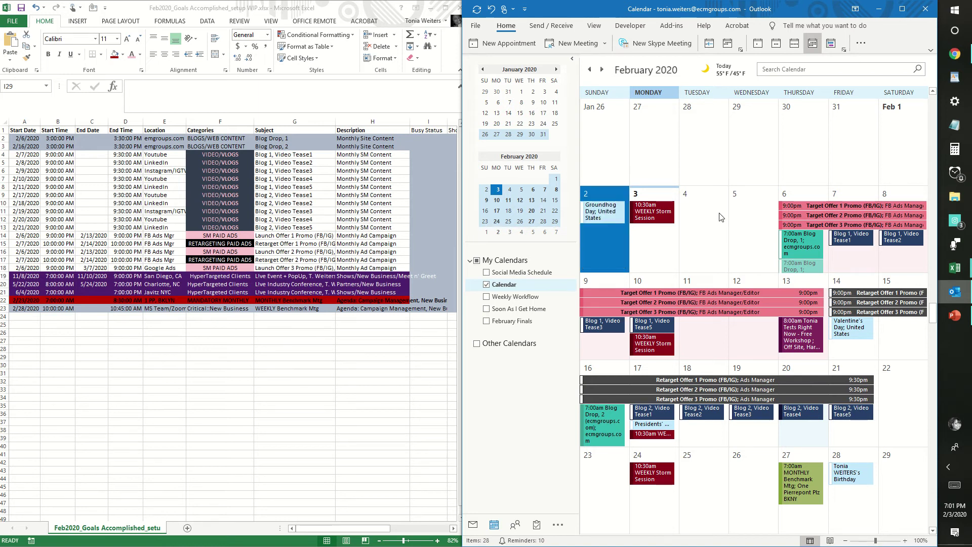
key(Right)
key(Right)
mouse_move(860, 211)
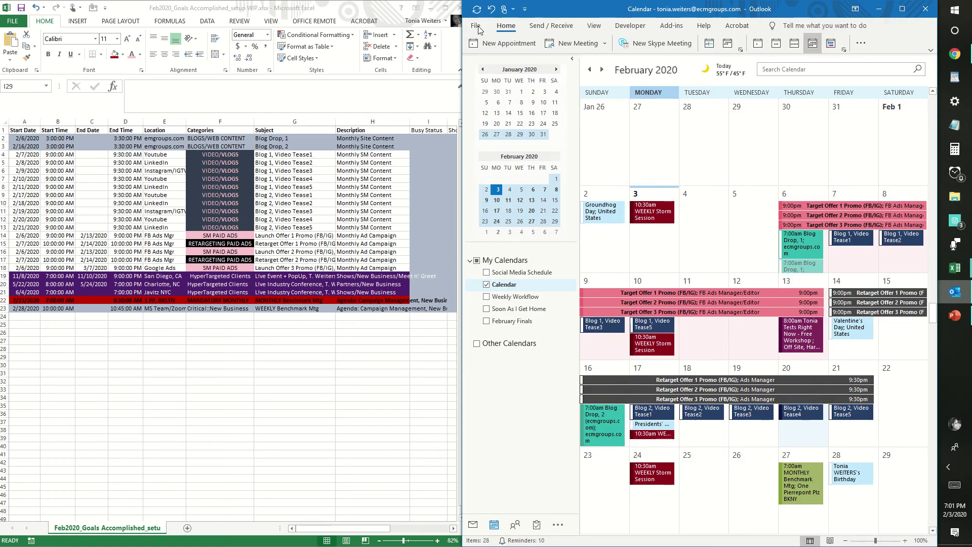
Step: Look up the Export to a file action in the Import and Export Wizard and cancel the wizard
click(477, 26)
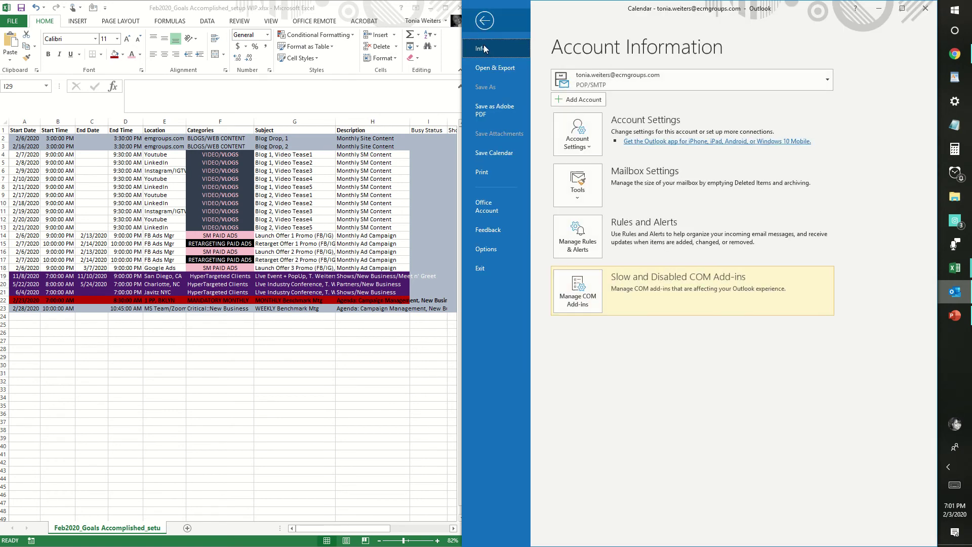
click(488, 67)
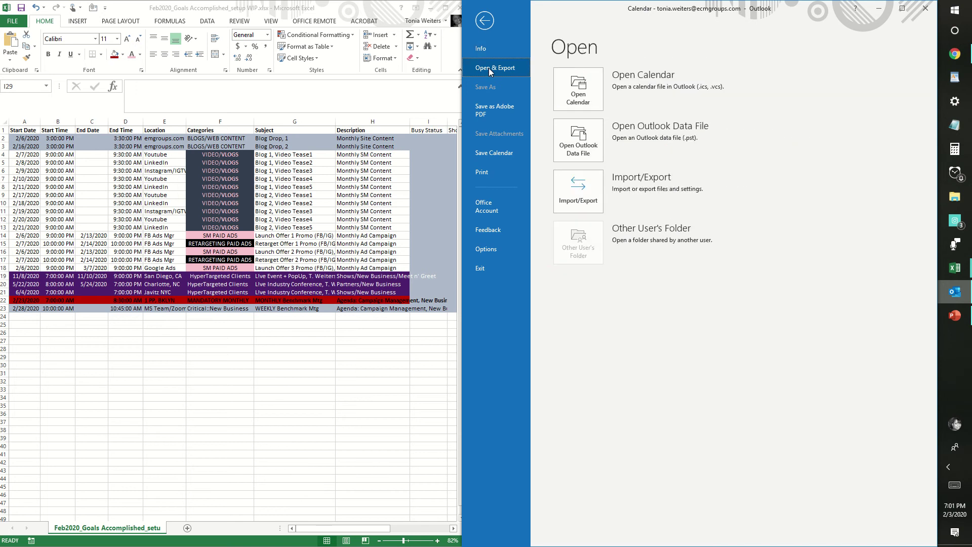
click(586, 194)
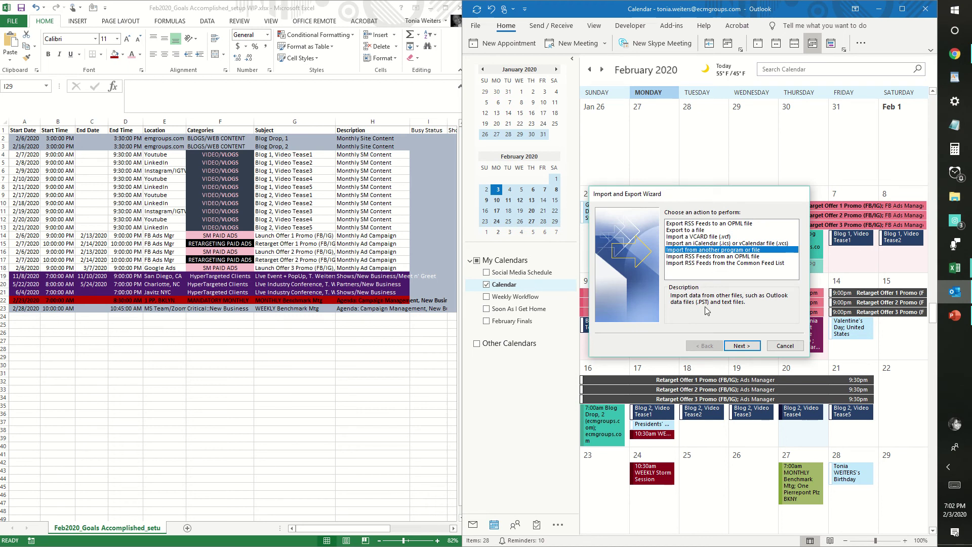
click(682, 231)
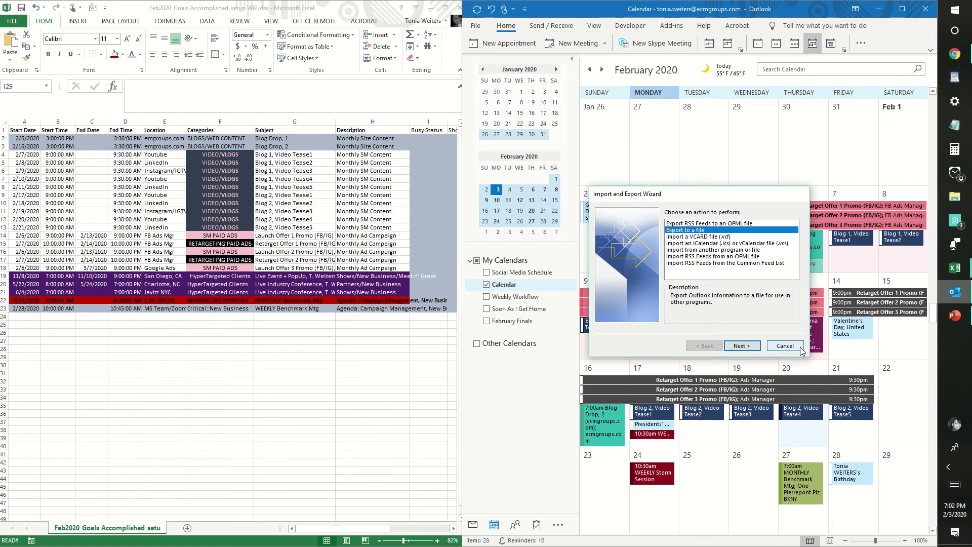
click(785, 346)
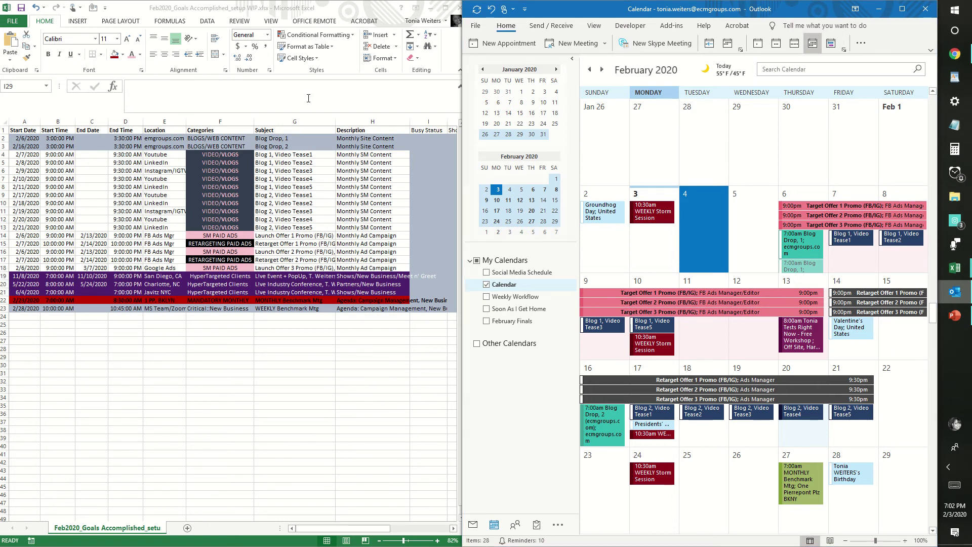
Step: Switch to the Feb2020_Goals Accomplished_setup_reverse.csv workbook in Excel and maximize its window
key(alt+Tab)
key(alt+Tab)
key(alt+Tab)
key(alt+Tab)
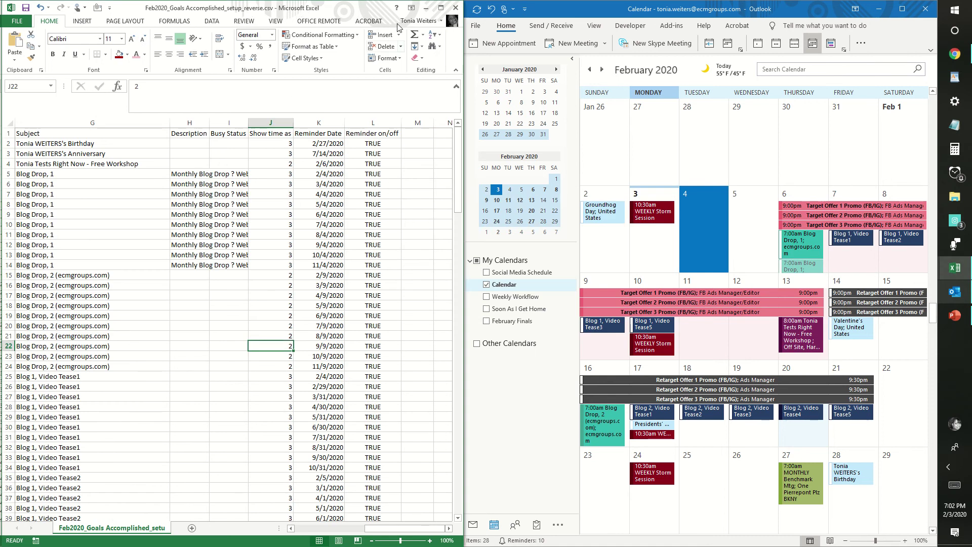
click(442, 10)
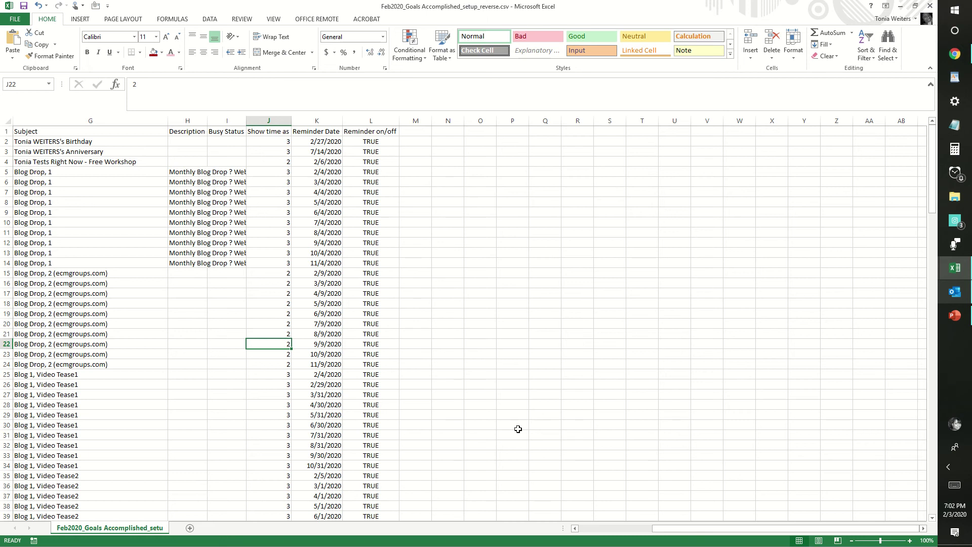
Step: Review the exported calendar columns back to Start Date and inspect the Description column's cells and header
click(575, 528)
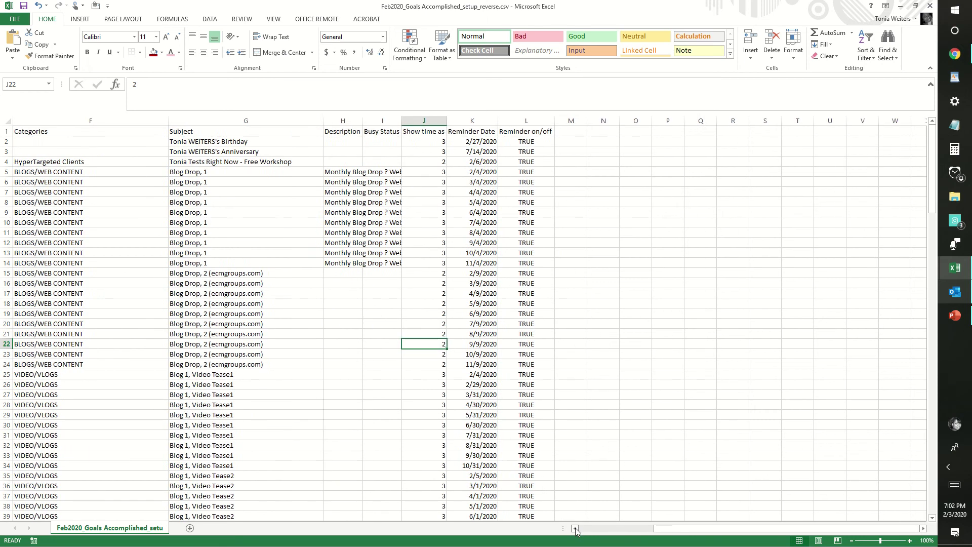
click(576, 529)
click(575, 529)
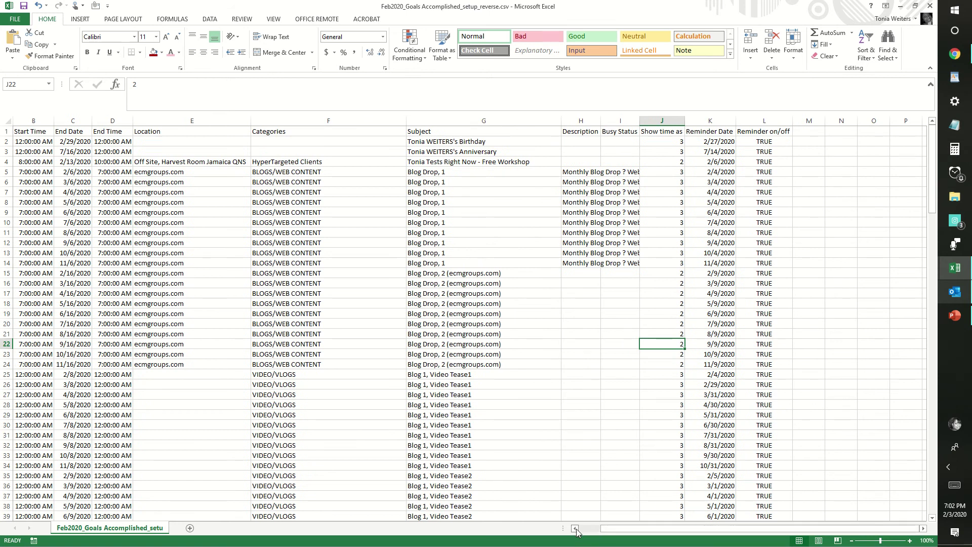
click(575, 529)
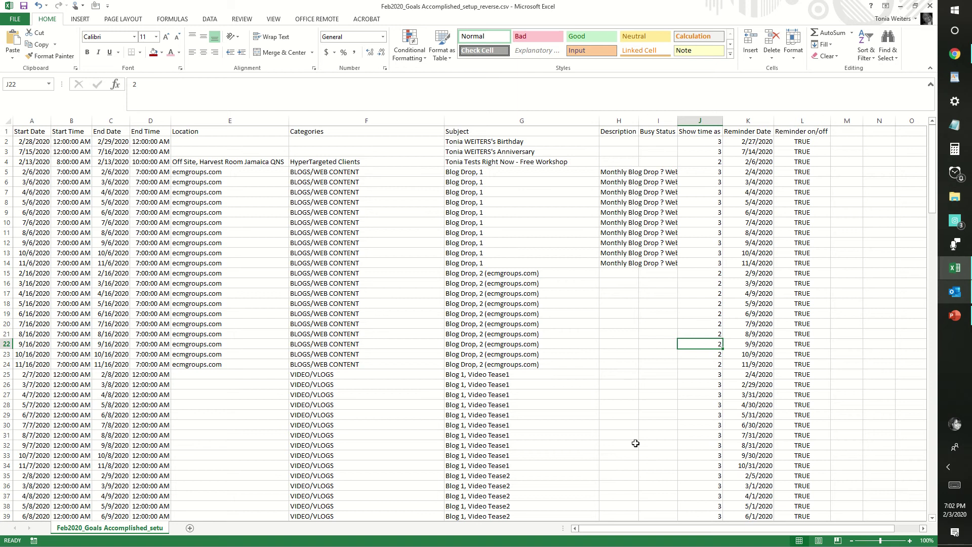
click(608, 343)
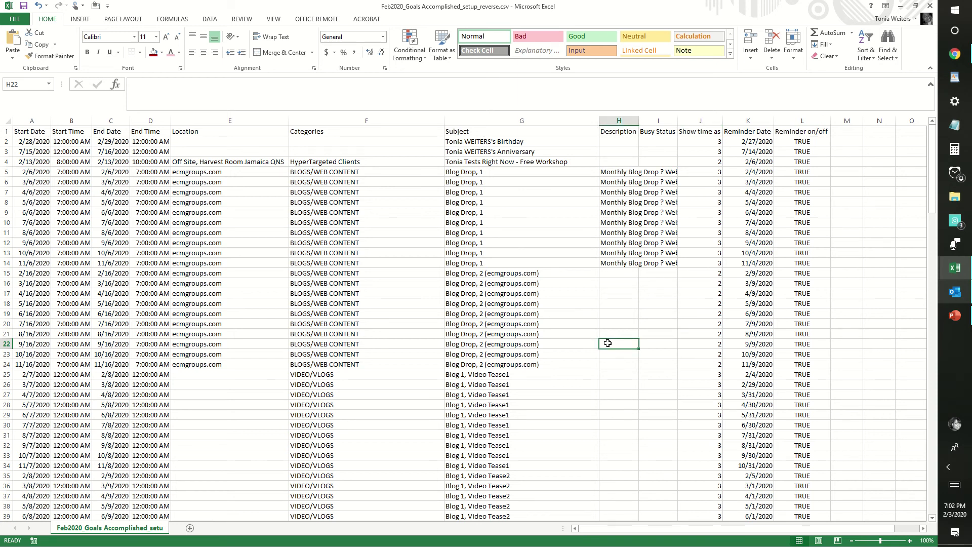
click(630, 285)
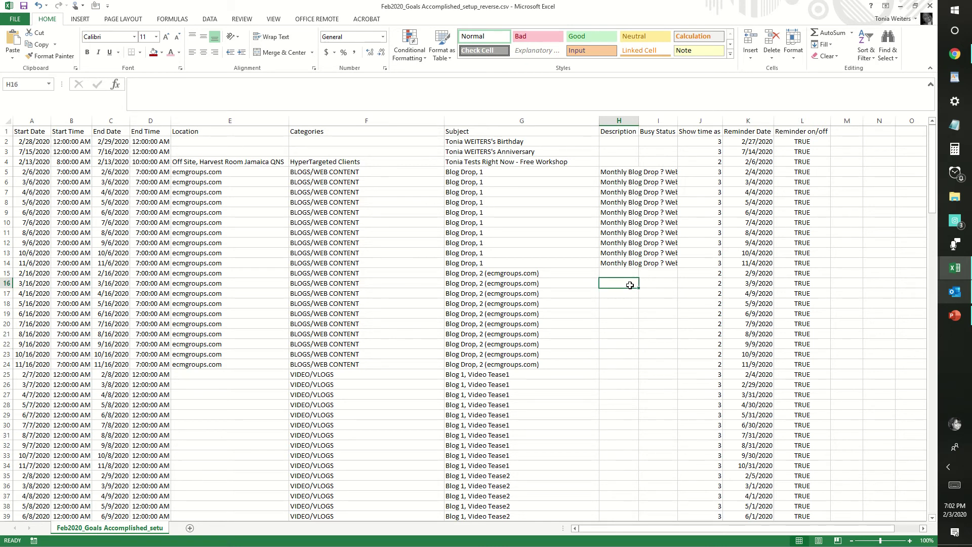
click(624, 131)
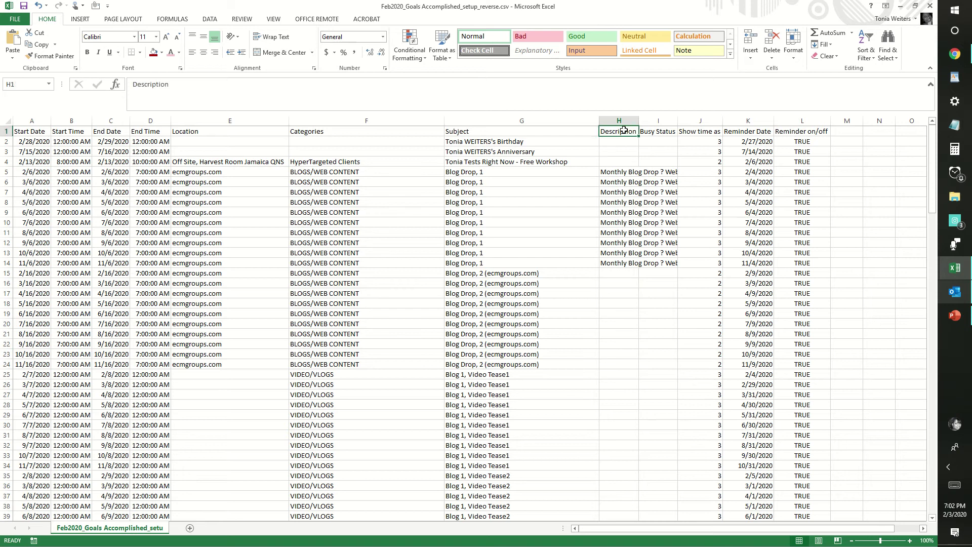
Step: Examine the header cells A1:L1, the exported event rows A2:L38 and the HyperTargeted Clients category
click(35, 131)
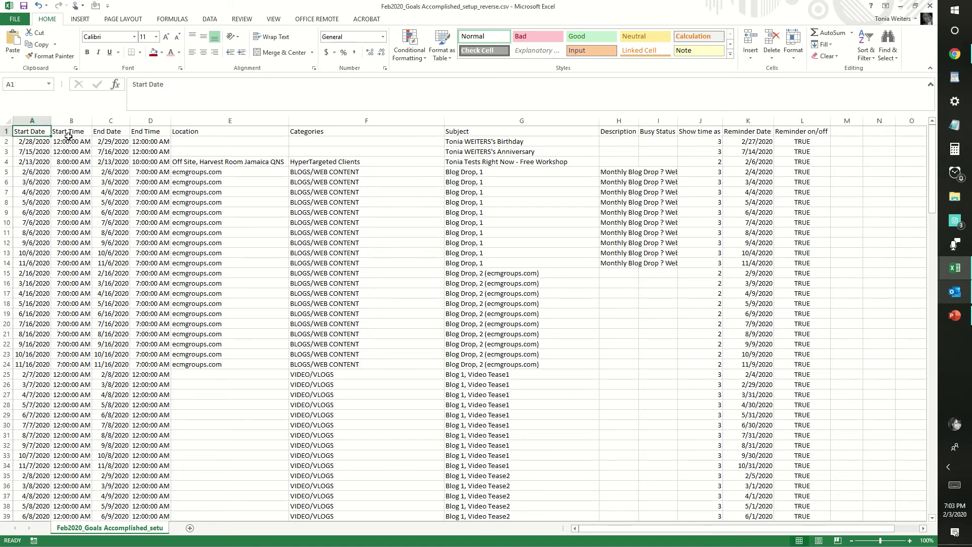
key(ctrl+shift+Right)
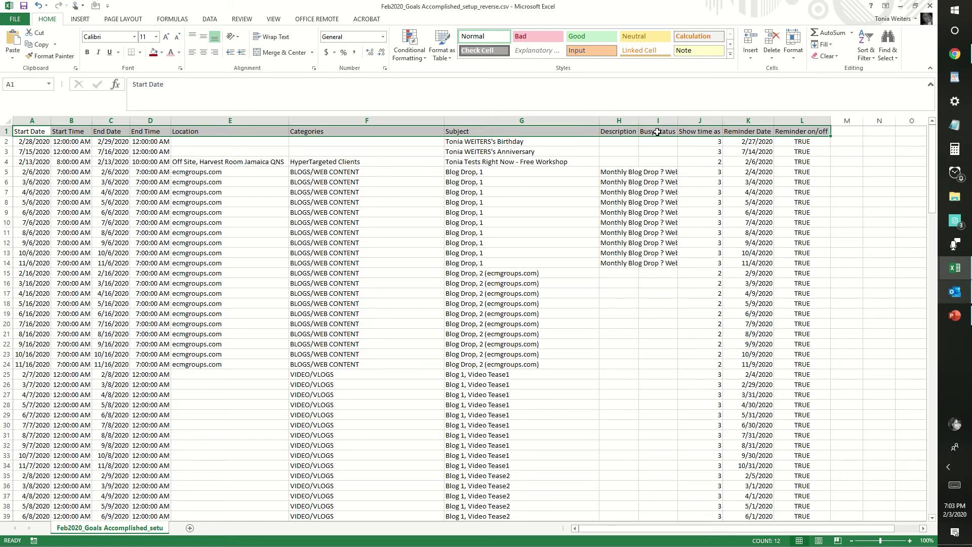
click(674, 347)
click(39, 143)
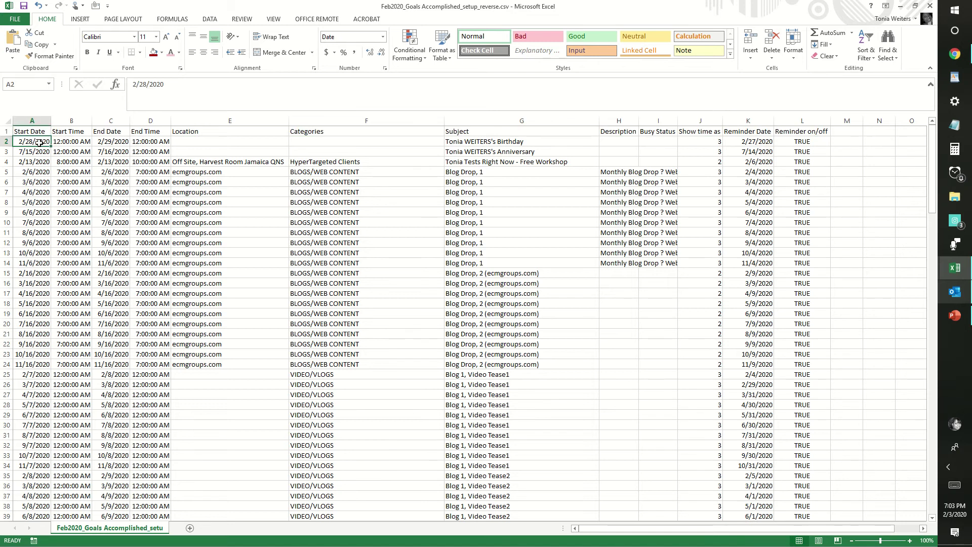
shift+click(804, 508)
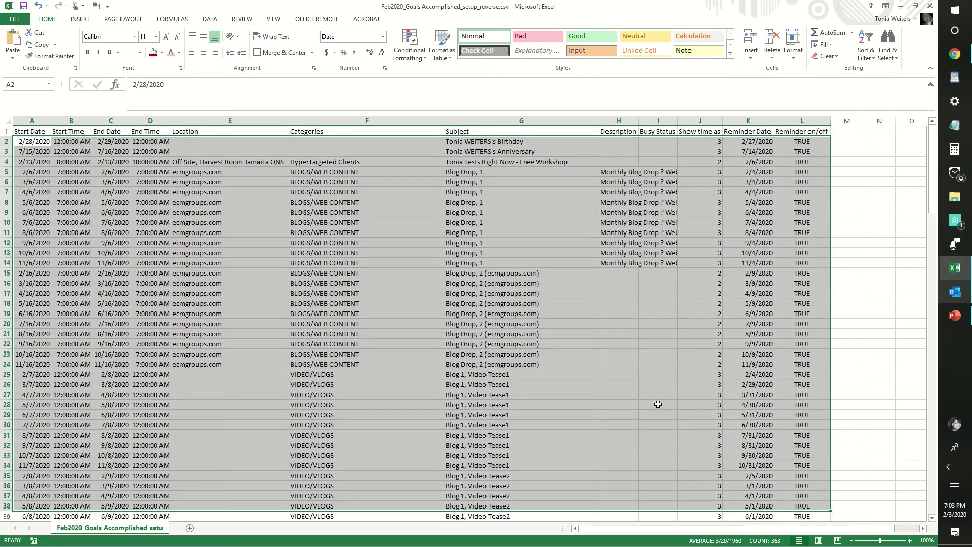
click(624, 398)
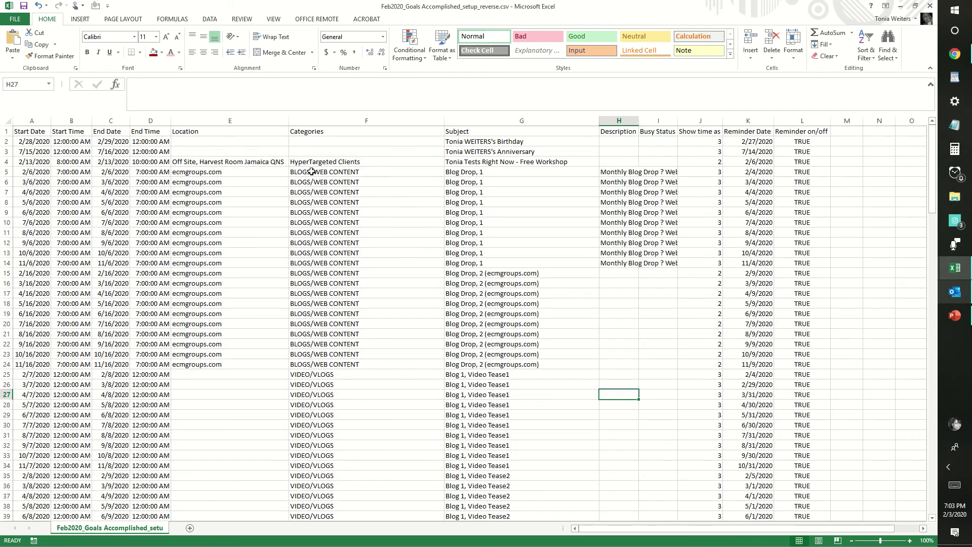
click(434, 161)
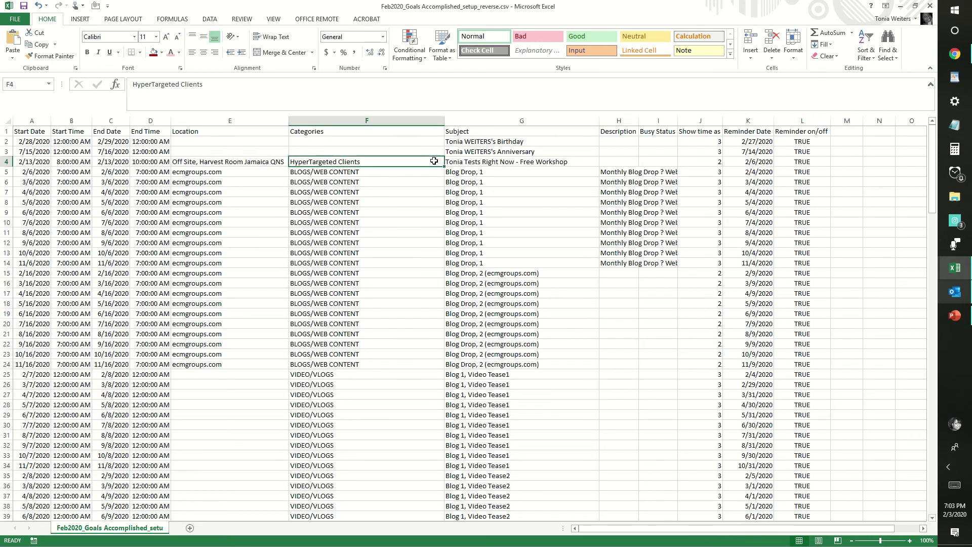
Step: Examine the header row, singling out the Busy Status, Show time as, Reminder Date and Reminder on/off headers
click(2, 131)
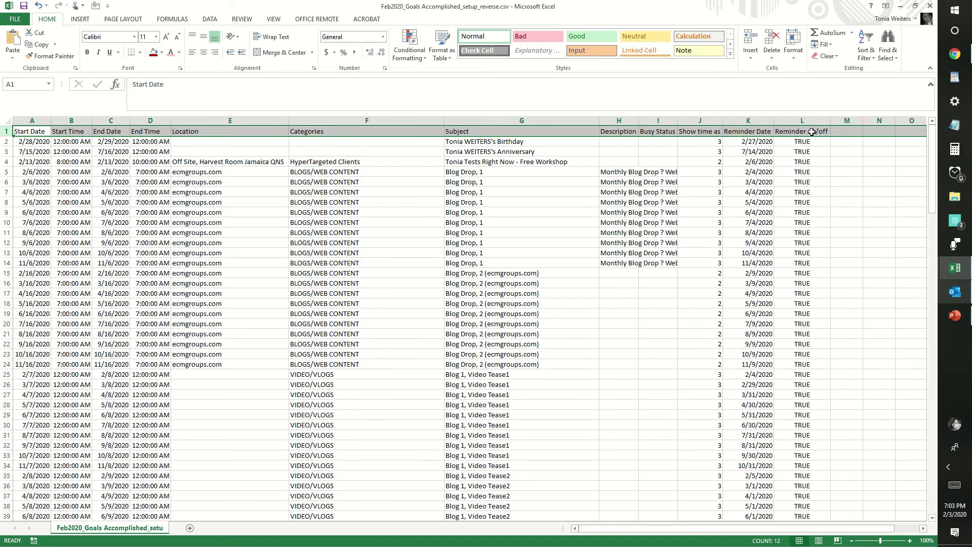
click(688, 152)
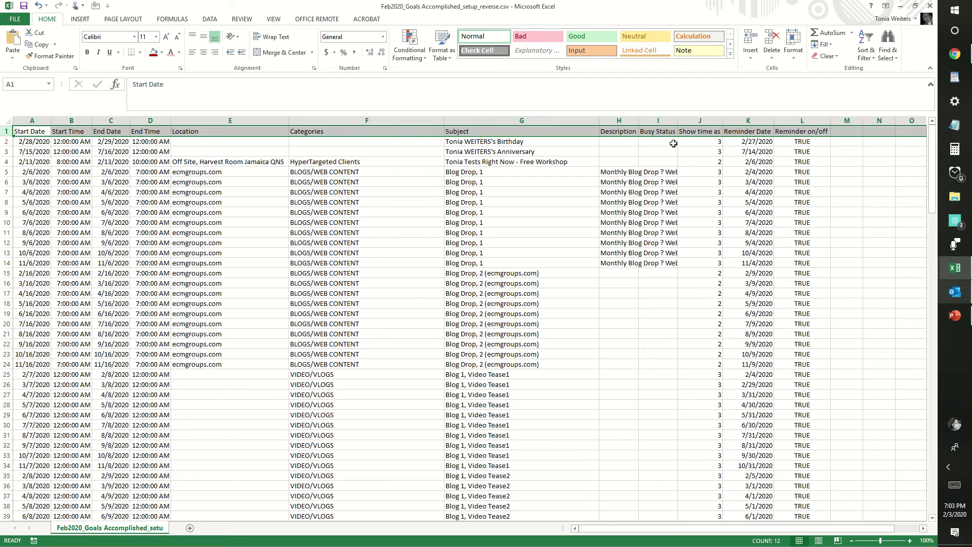
click(627, 132)
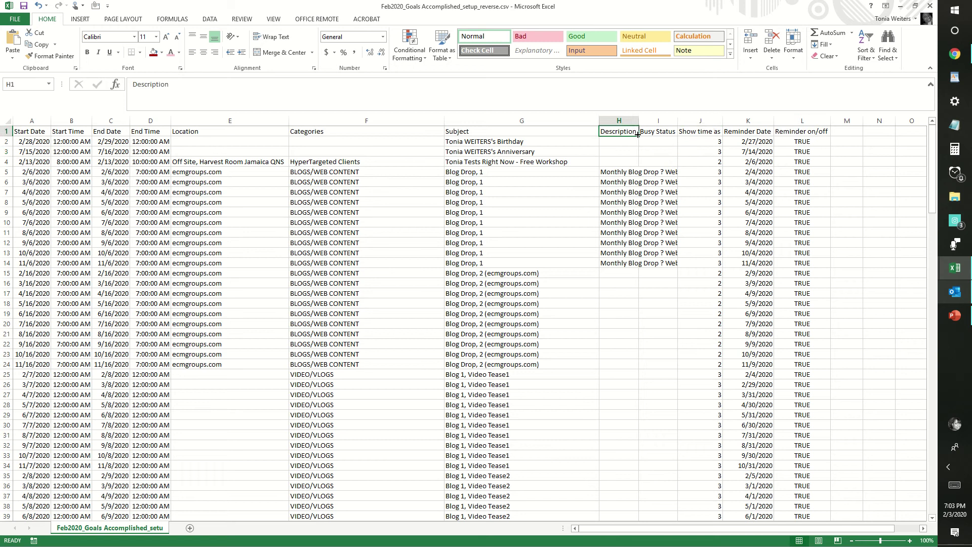
double_click(667, 131)
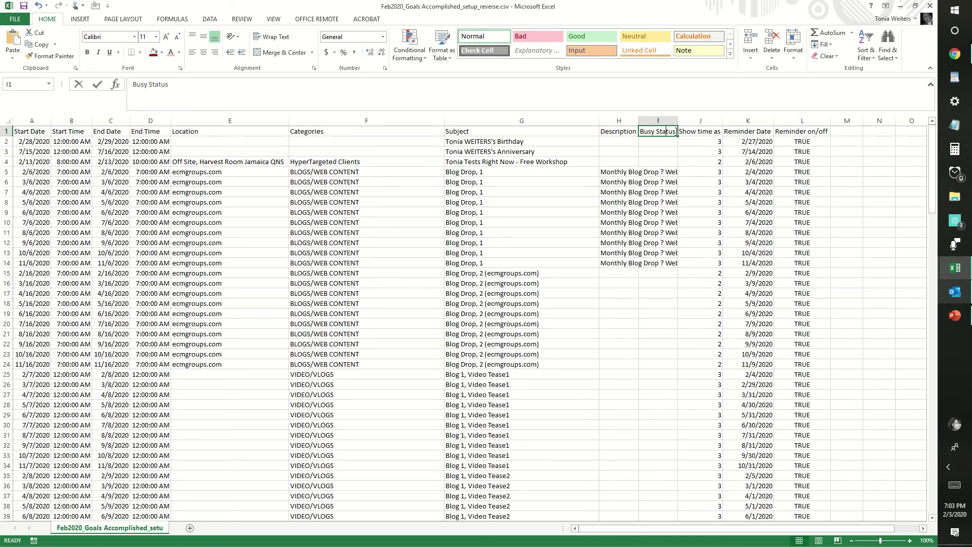
shift+click(702, 131)
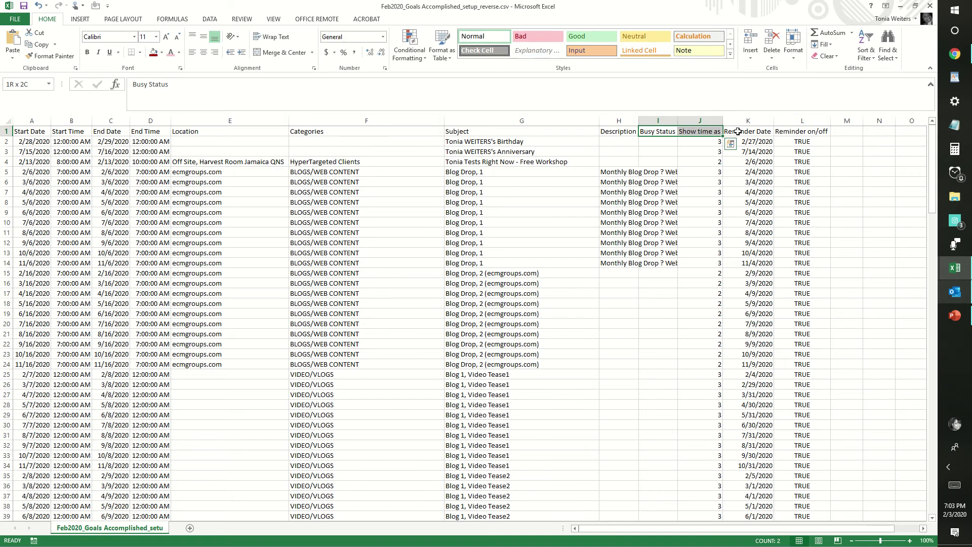
shift+click(743, 131)
shift+click(801, 132)
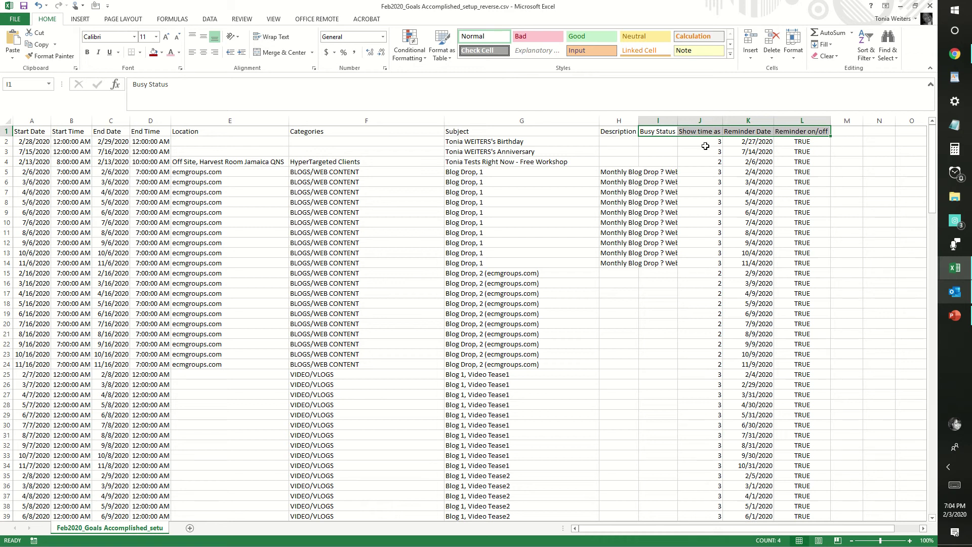
drag(657, 133, 804, 132)
Step: Inspect sample values in the Reminder on/off and Show time as columns
click(815, 143)
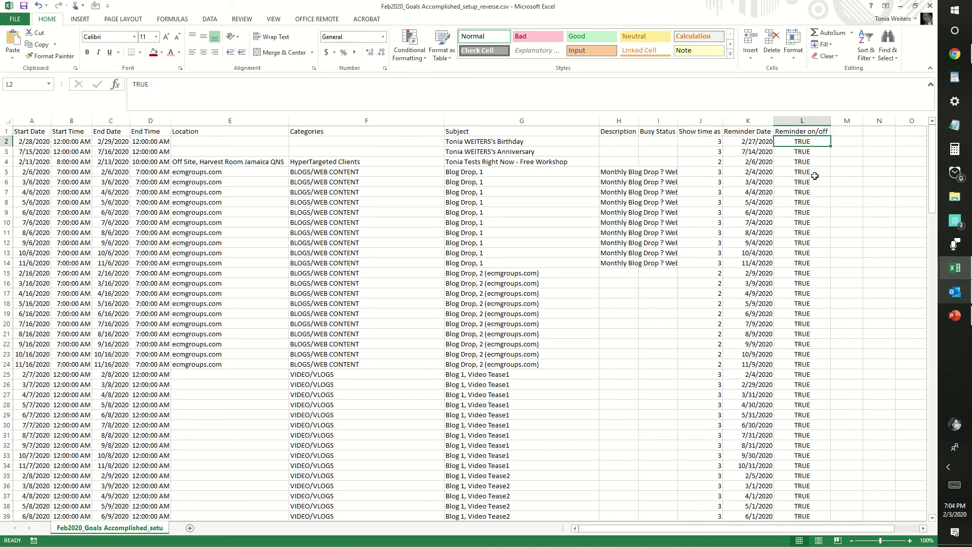
click(820, 162)
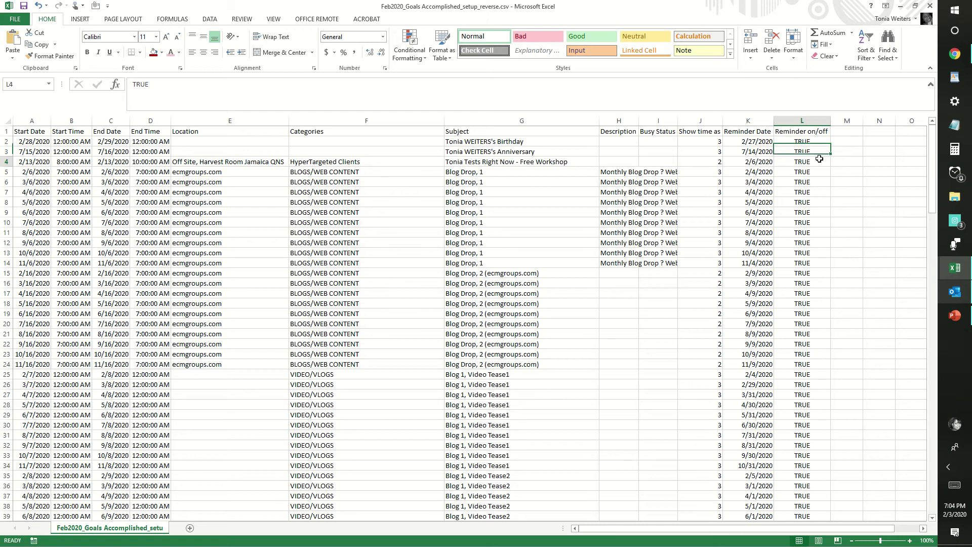
drag(807, 465, 802, 492)
click(803, 492)
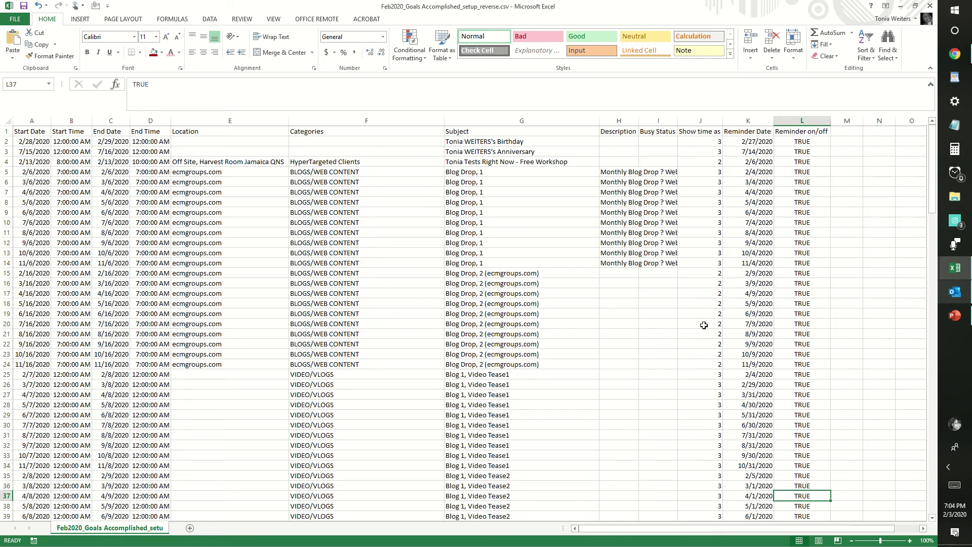
click(681, 307)
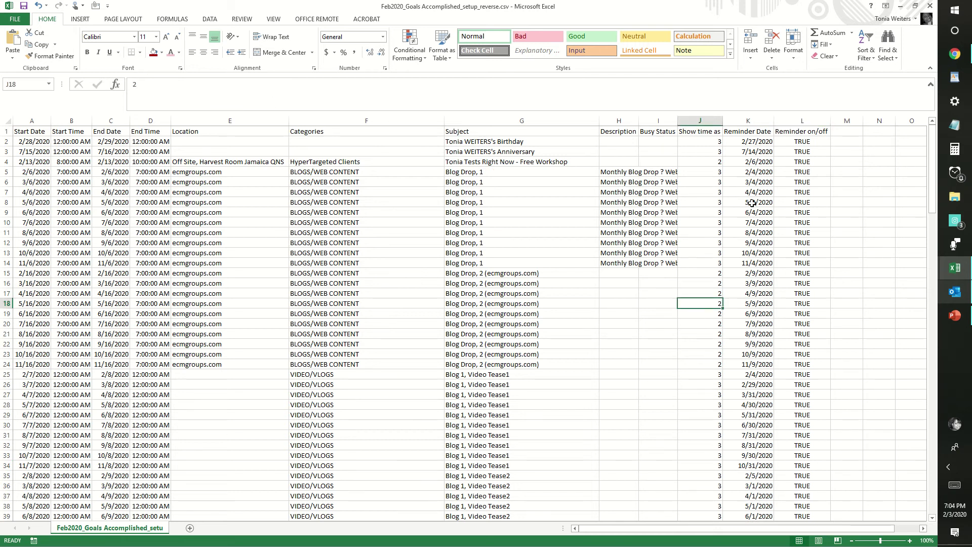
Step: Return to the Outlook calendar and display the February Finals calendar instead of the default Calendar
click(902, 10)
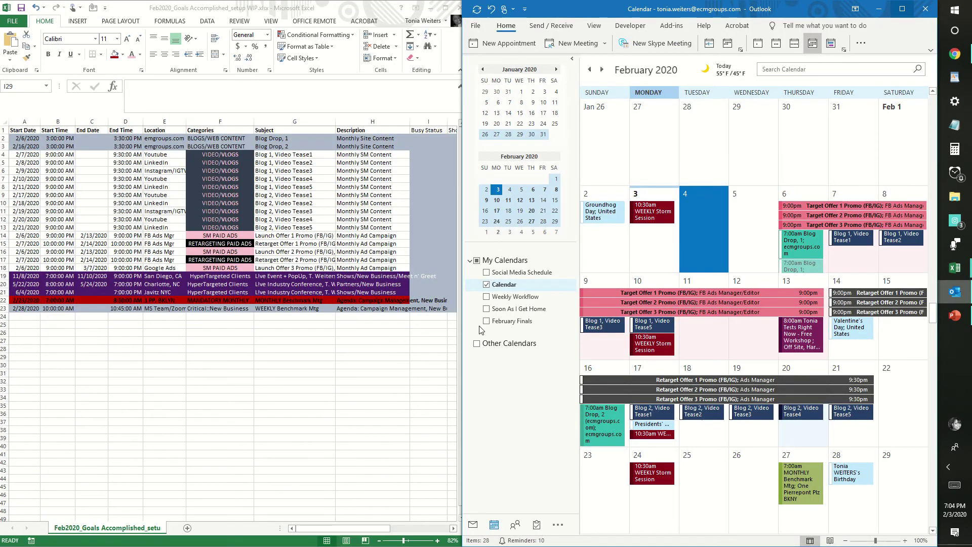
click(487, 321)
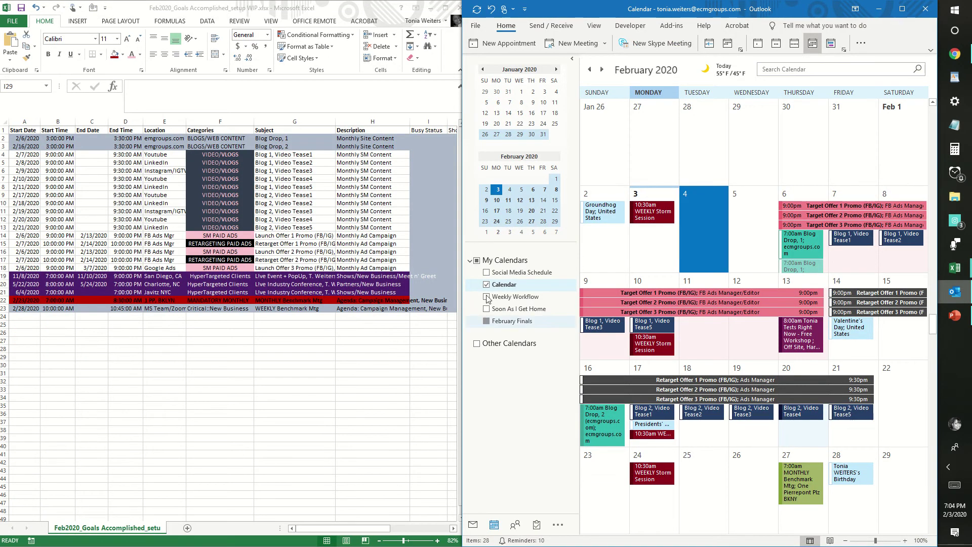
click(488, 287)
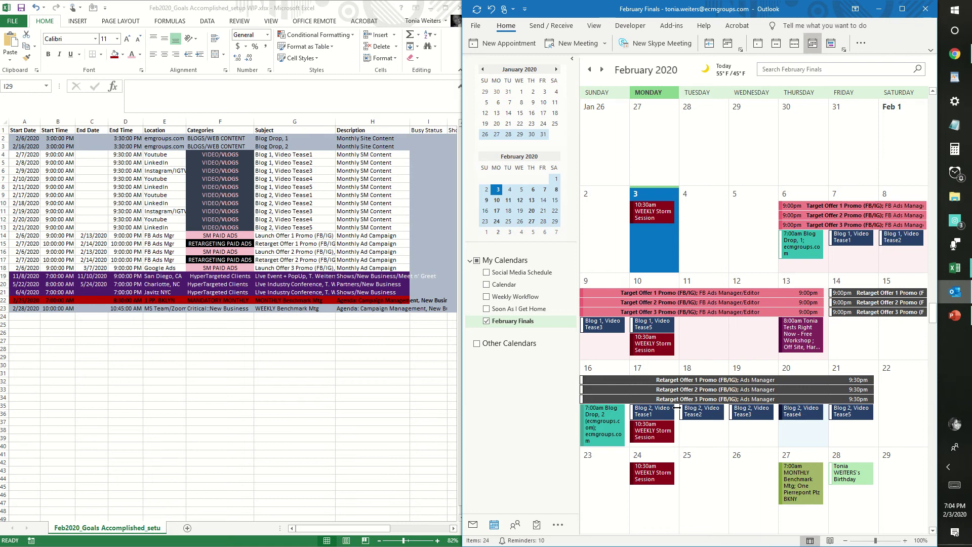
Step: View the details of the Blog Drop, 1 appointment on February 6
click(793, 253)
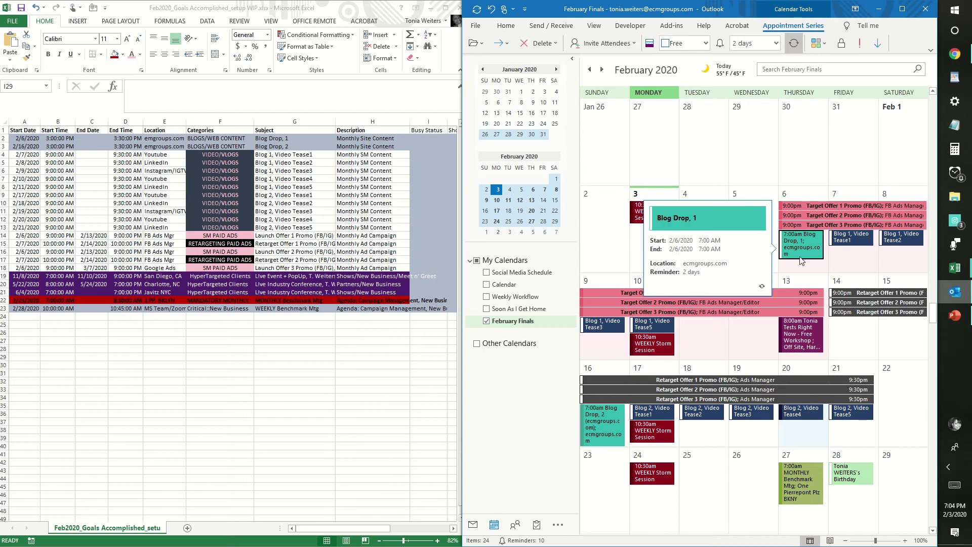
Step: Move the Blog 1, Video Tease1 appointment from February 7 to February 8 and view its details
click(842, 242)
drag(897, 243, 896, 242)
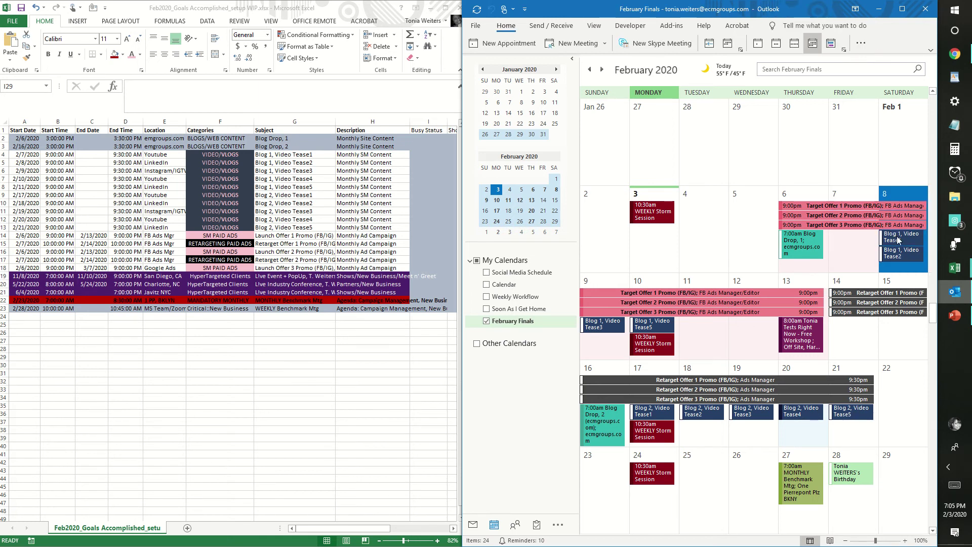
click(898, 240)
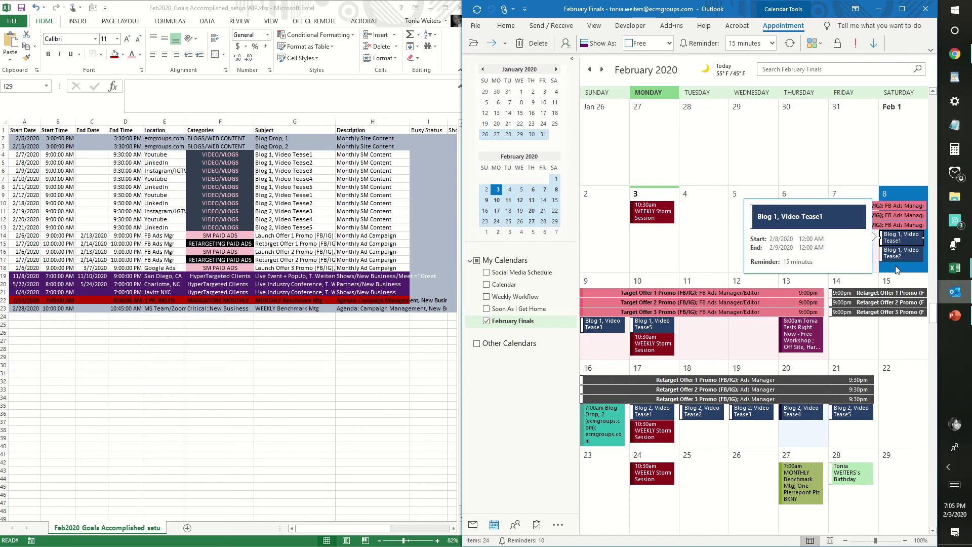
click(804, 343)
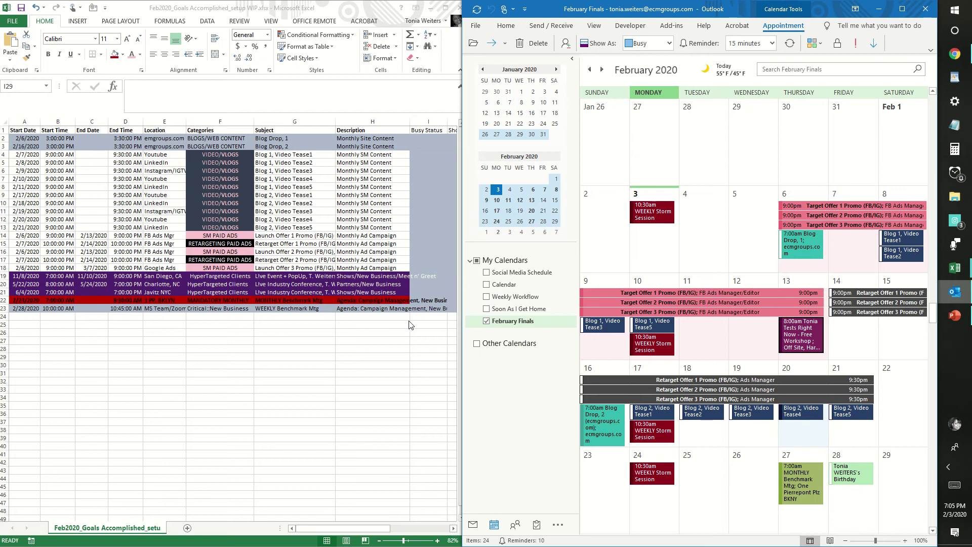
click(404, 340)
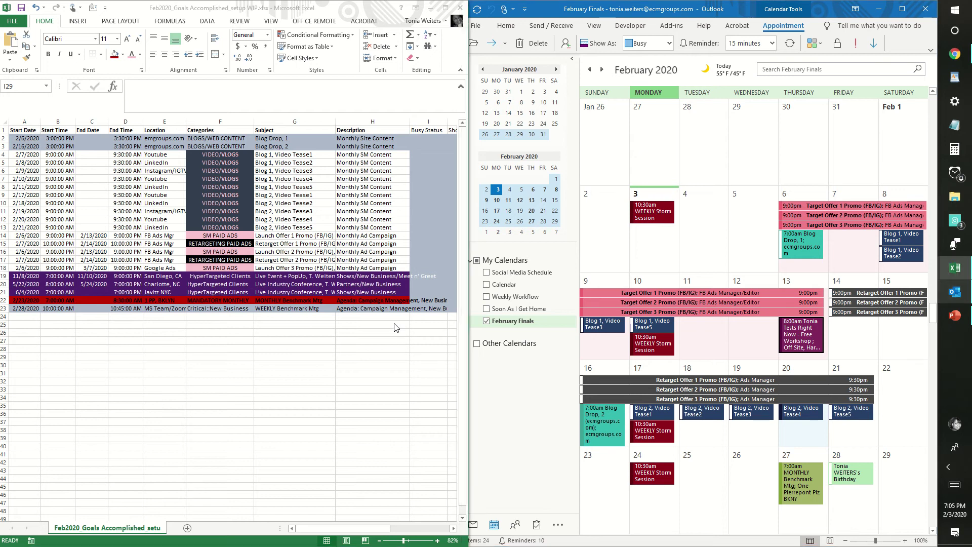
click(393, 327)
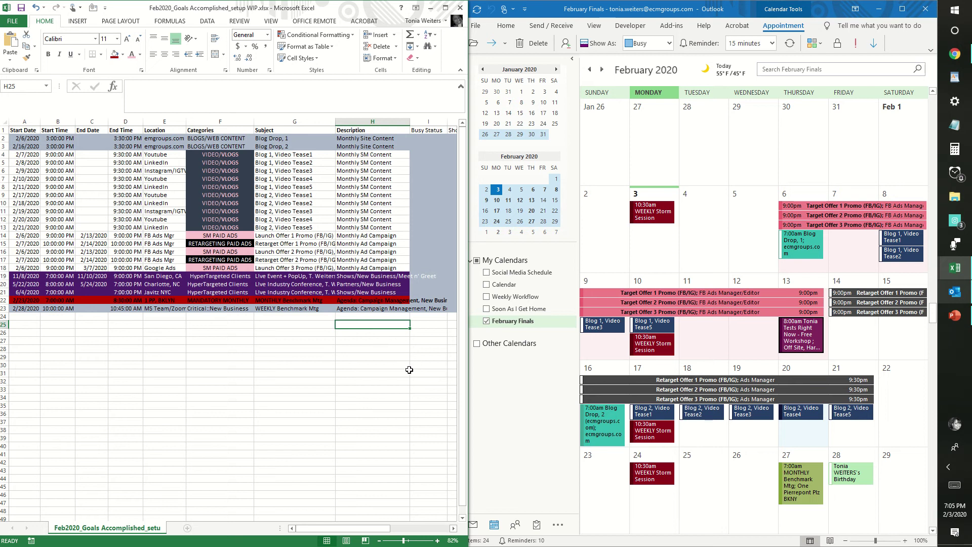
click(388, 359)
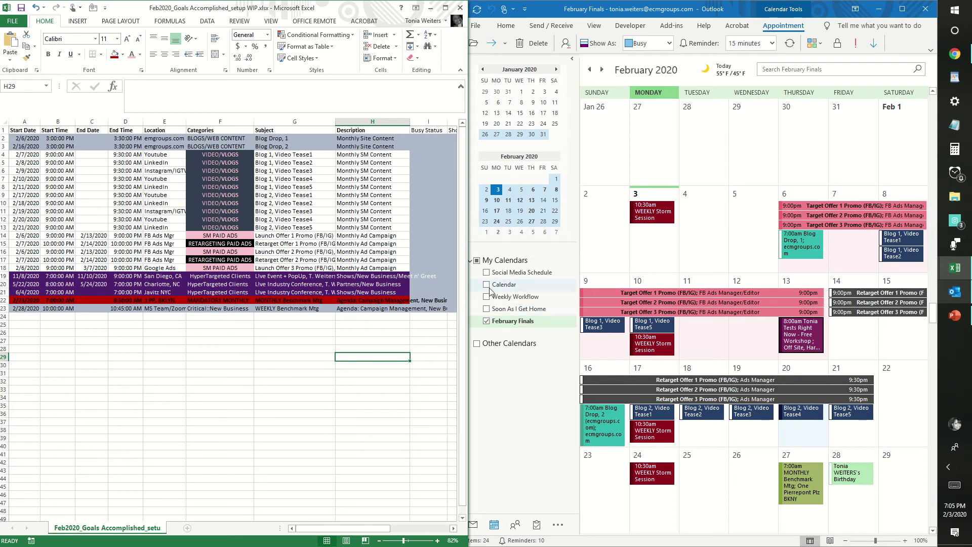
Step: Hide the February Finals calendar in Outlook and display the default Calendar instead
click(486, 325)
click(486, 285)
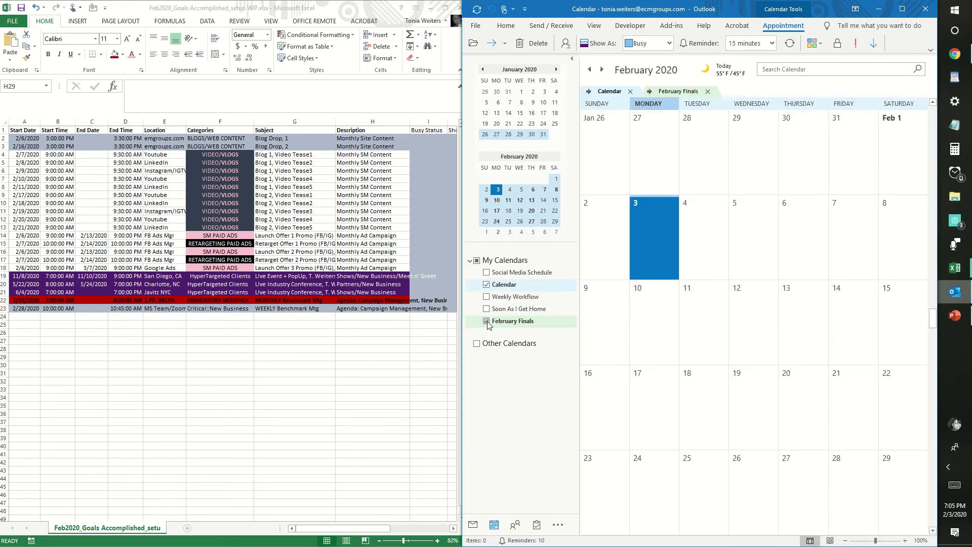
Step: Switch to the Excel workbook and maximize its window to reveal all the event columns
click(368, 355)
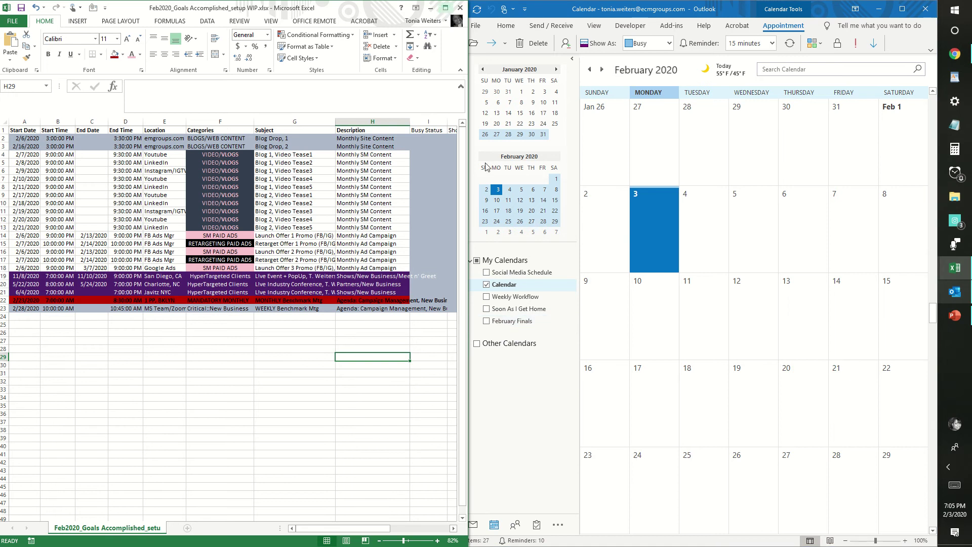
click(303, 341)
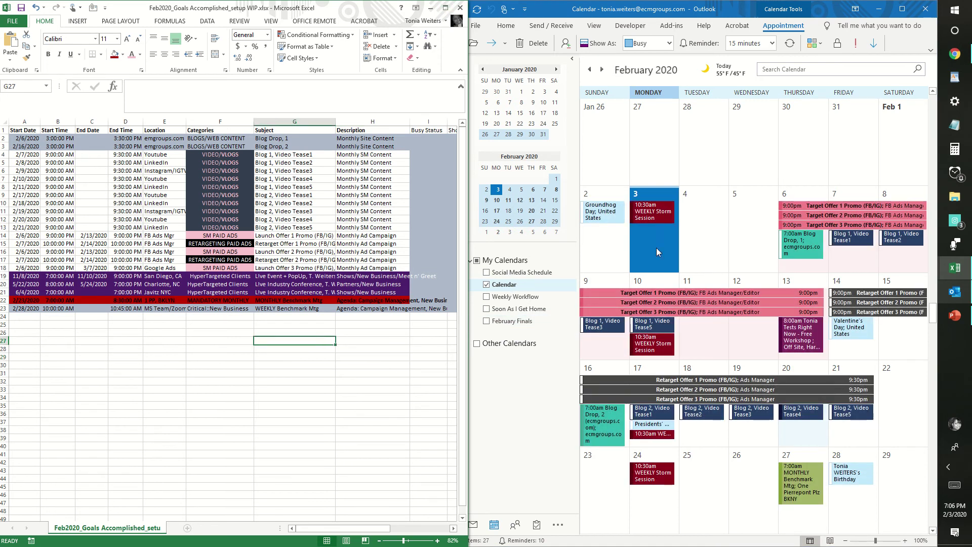
click(284, 332)
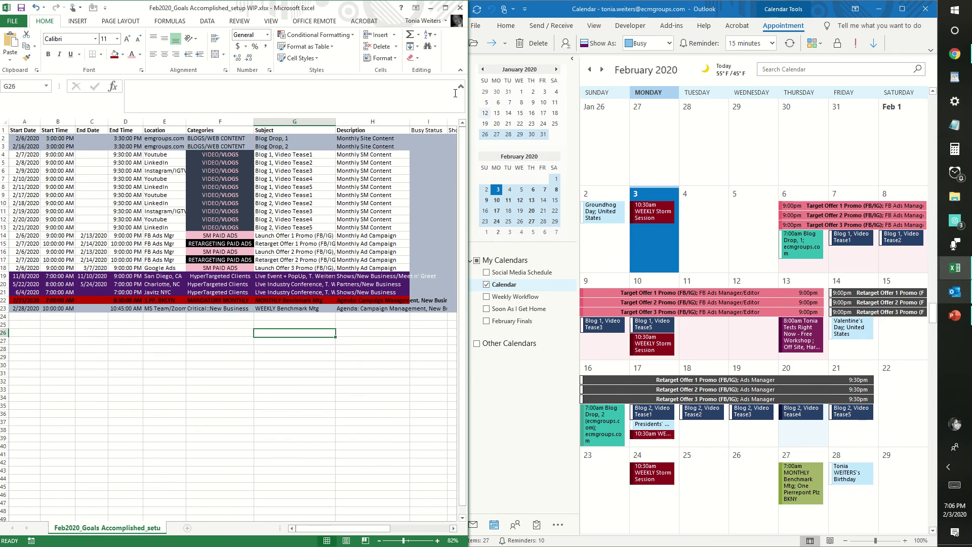
mouse_move(446, 2)
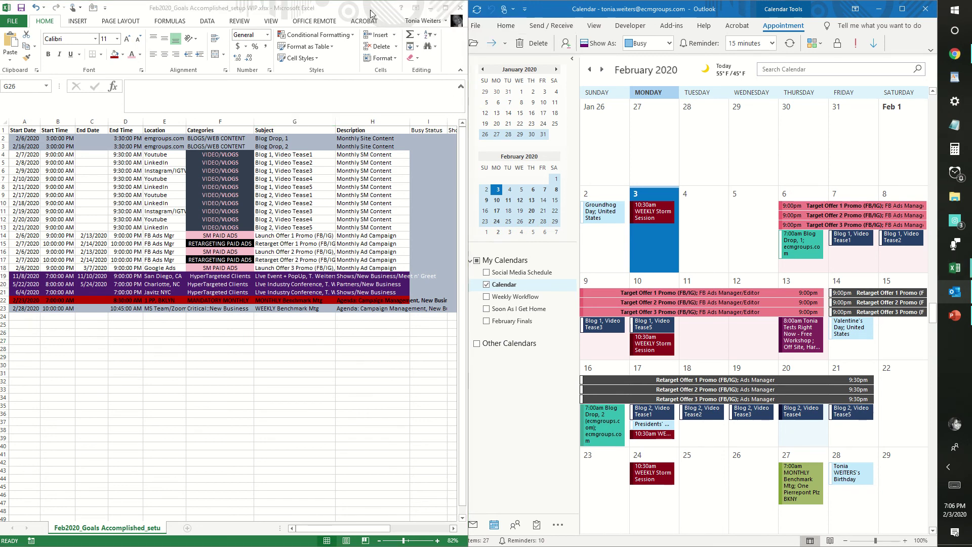
click(449, 10)
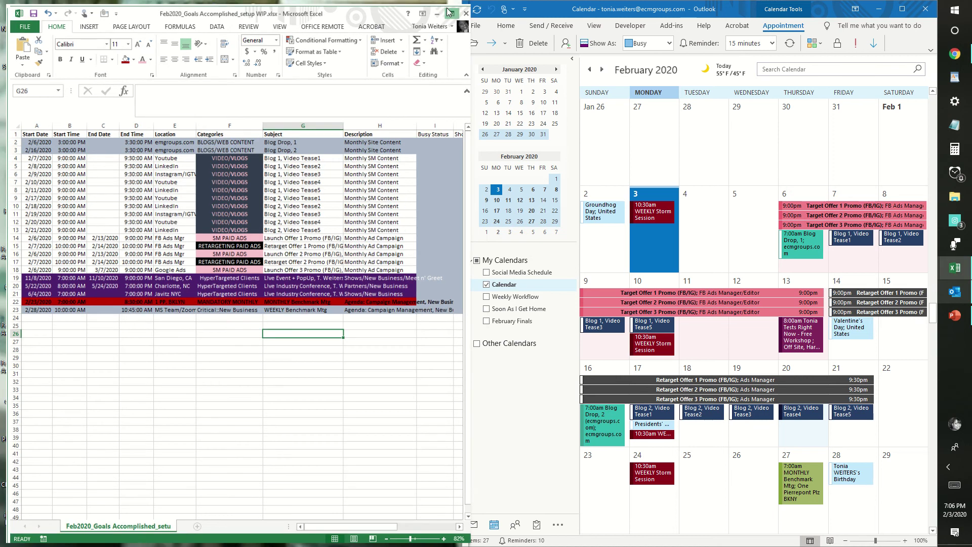
click(448, 10)
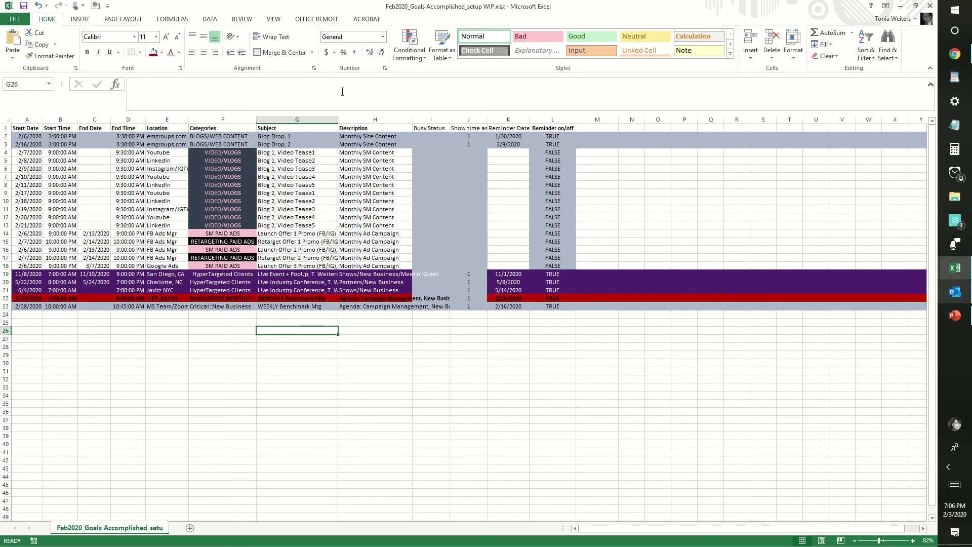
Step: Inspect the first and last start dates, sample BLOGS/WEB CONTENT, VIDEO/VLOGS and RETARGETING PAID ADS categories, and the first video tease subject
click(30, 136)
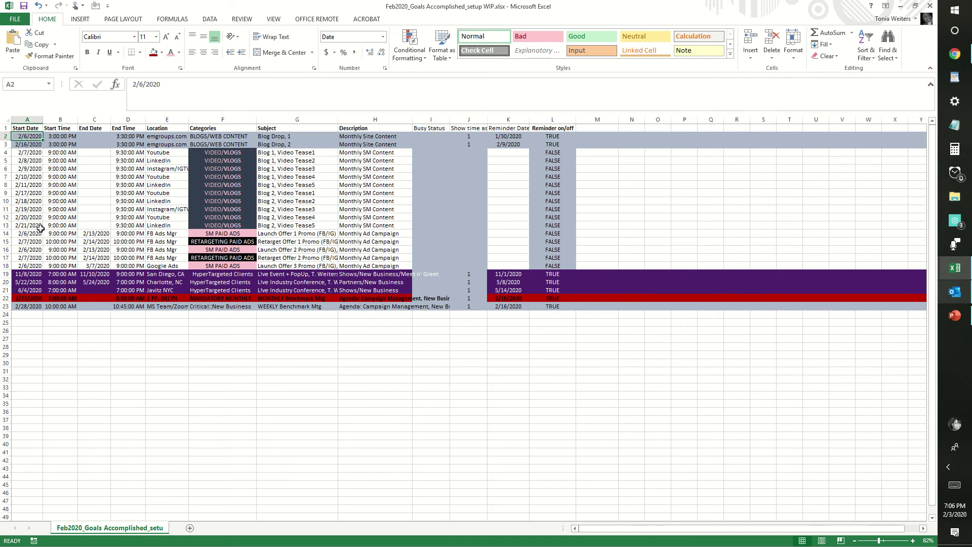
click(32, 307)
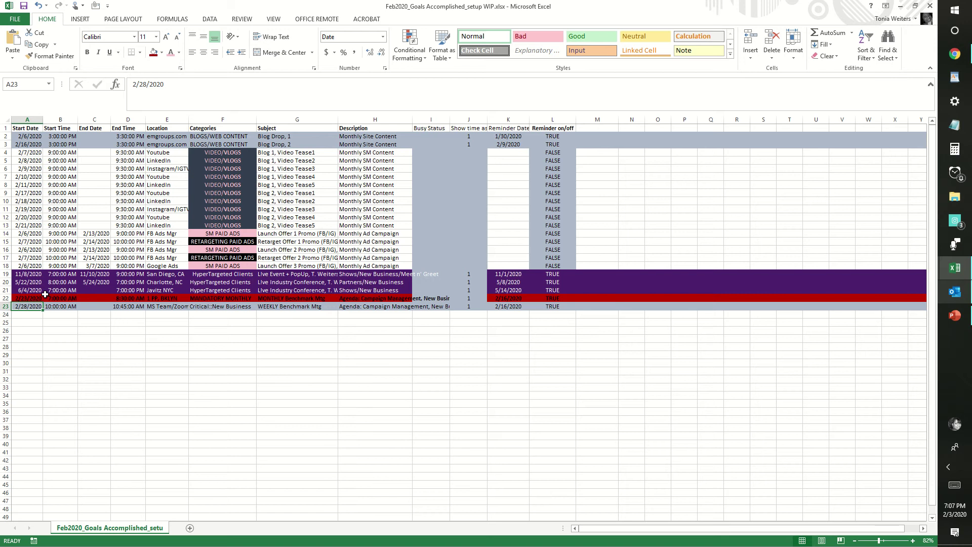
click(235, 153)
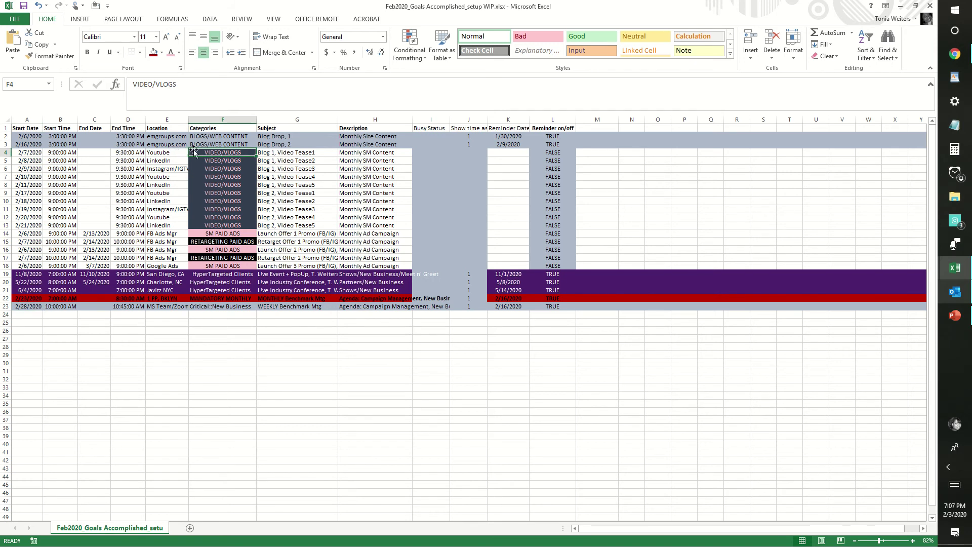
click(212, 144)
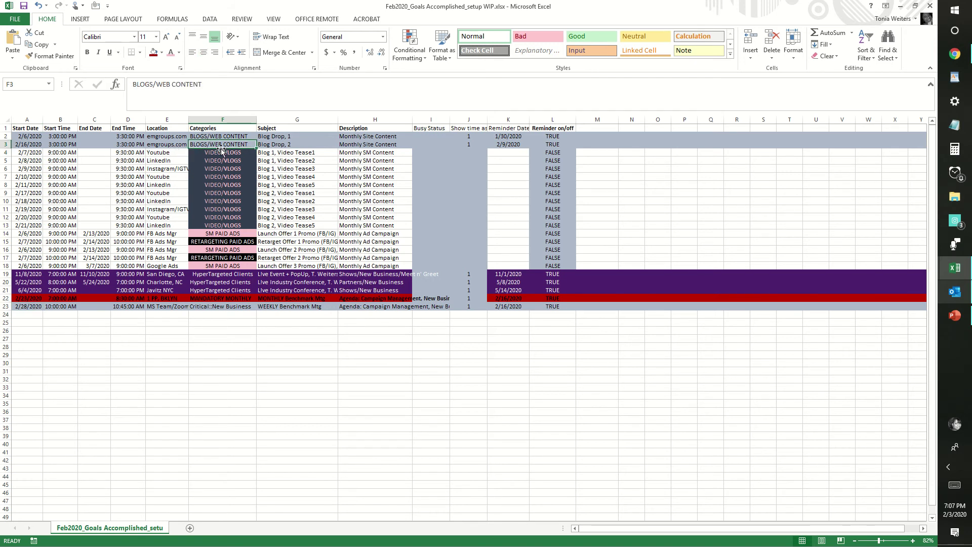
click(227, 152)
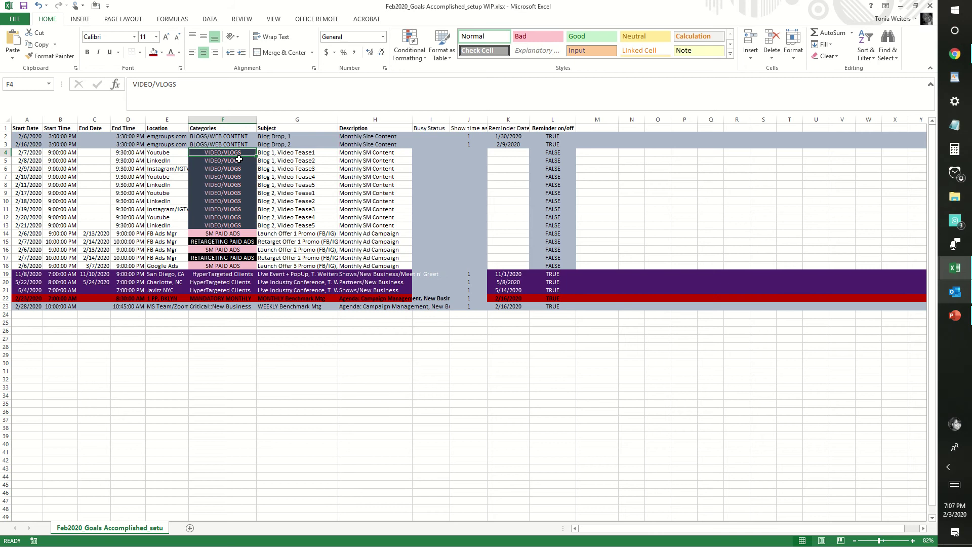
click(238, 240)
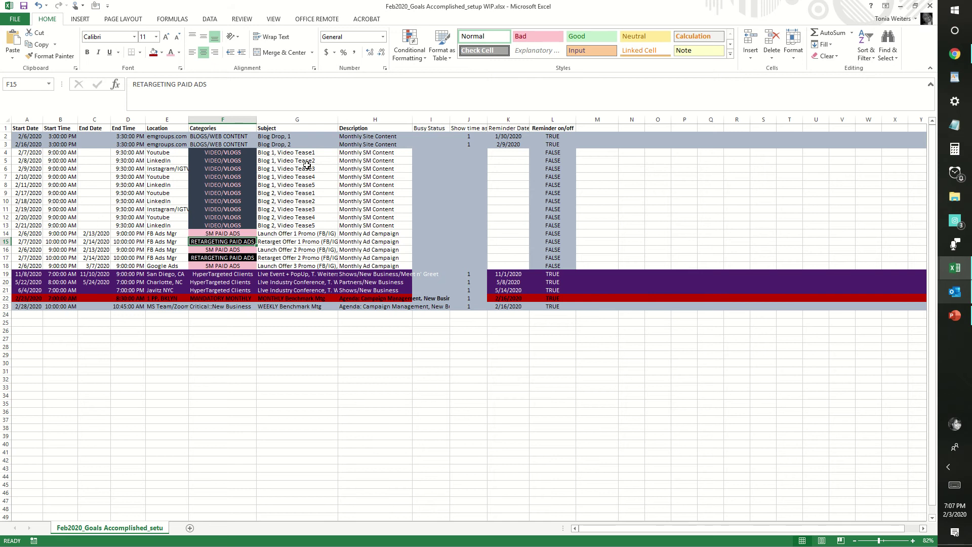
click(273, 155)
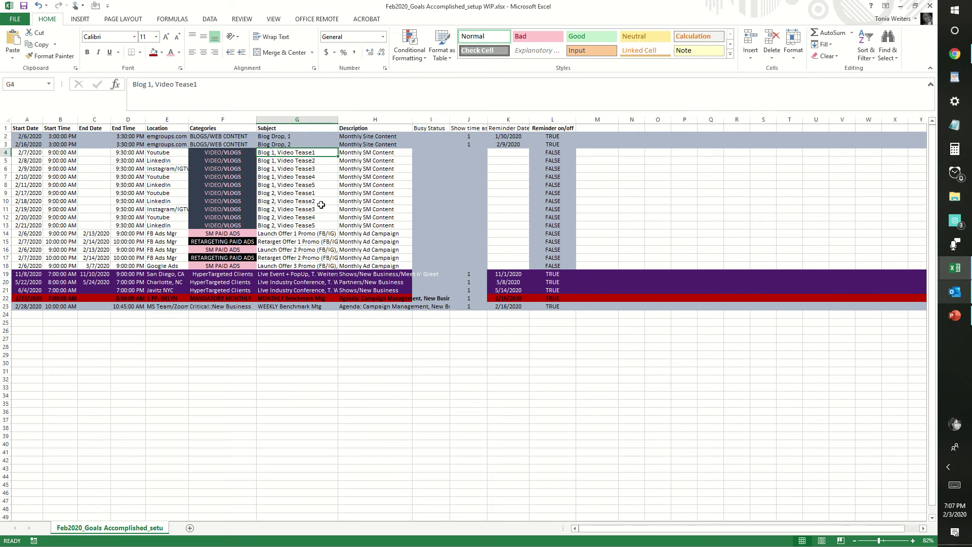
Step: Examine the whole Reminder on/off column, its header and its first FALSE value in row 4
click(605, 250)
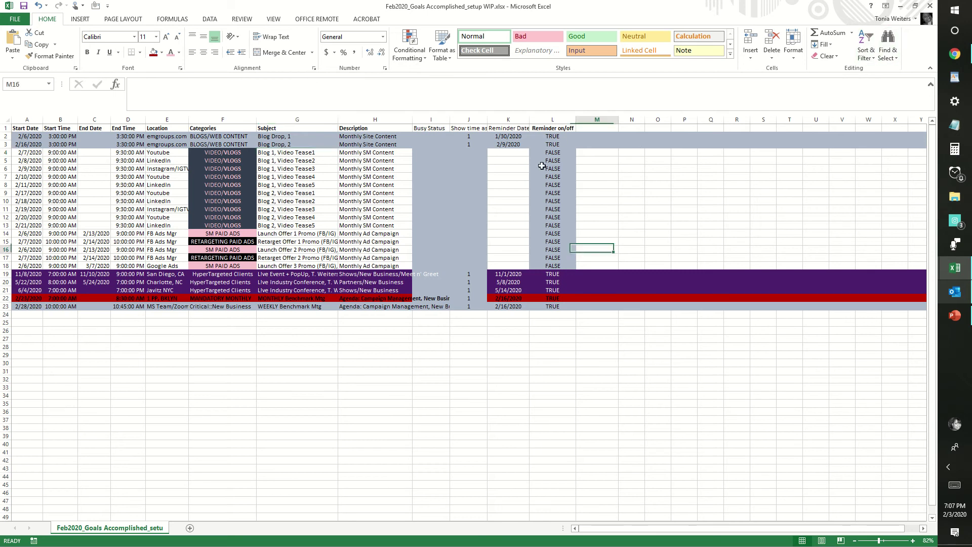
click(554, 119)
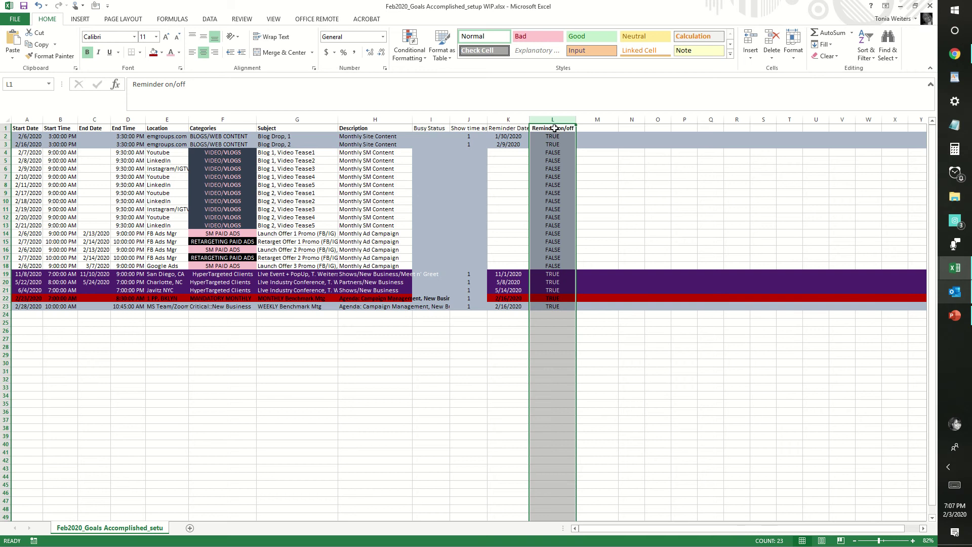
click(555, 128)
click(555, 152)
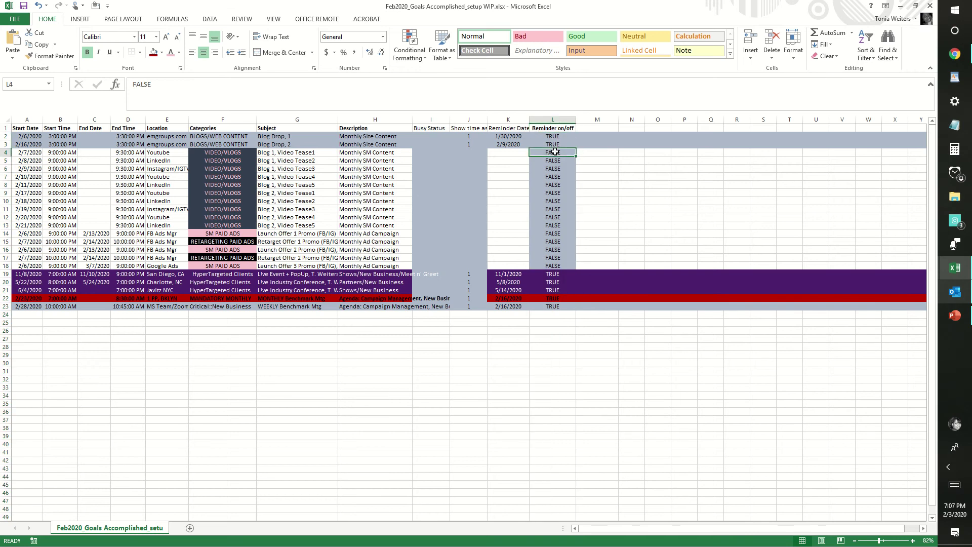
Step: Highlight the events with reminders turned off in A4:L18, and clear the selection
click(30, 153)
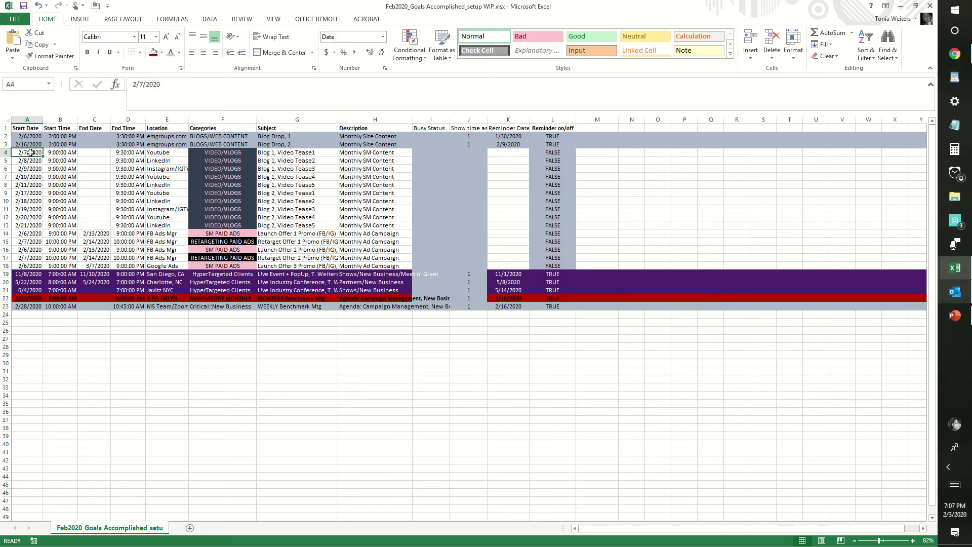
shift+click(554, 262)
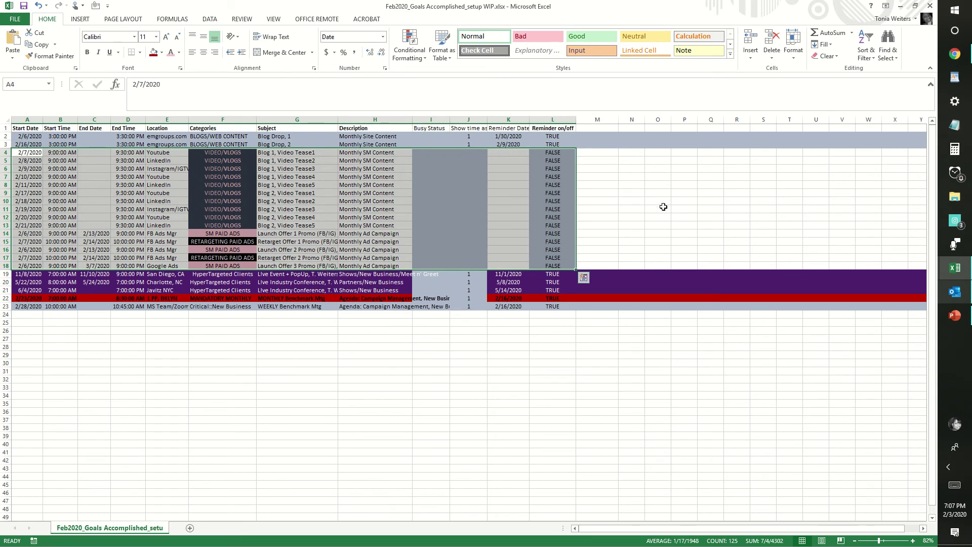
click(632, 238)
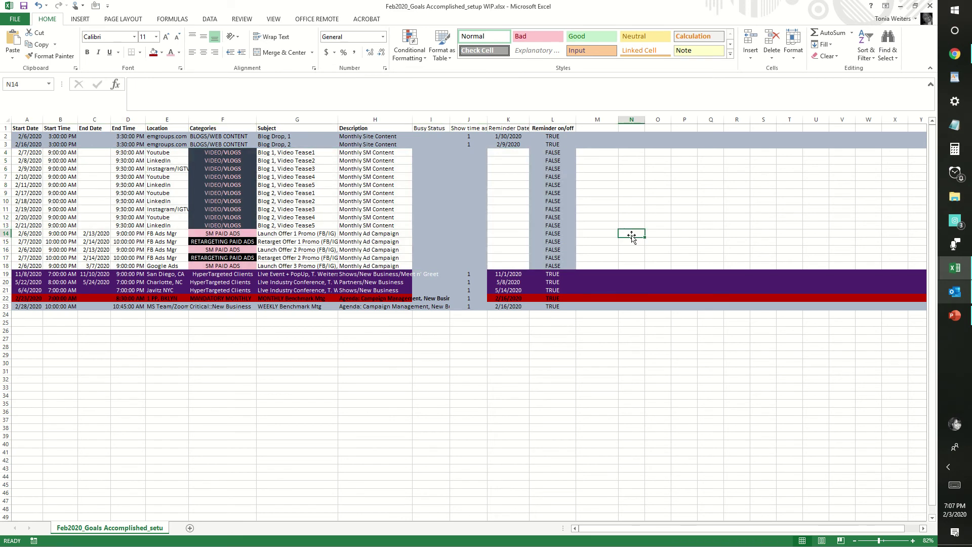
Step: Restore the workbook window to its smaller size and position it beside the Outlook calendar
click(221, 374)
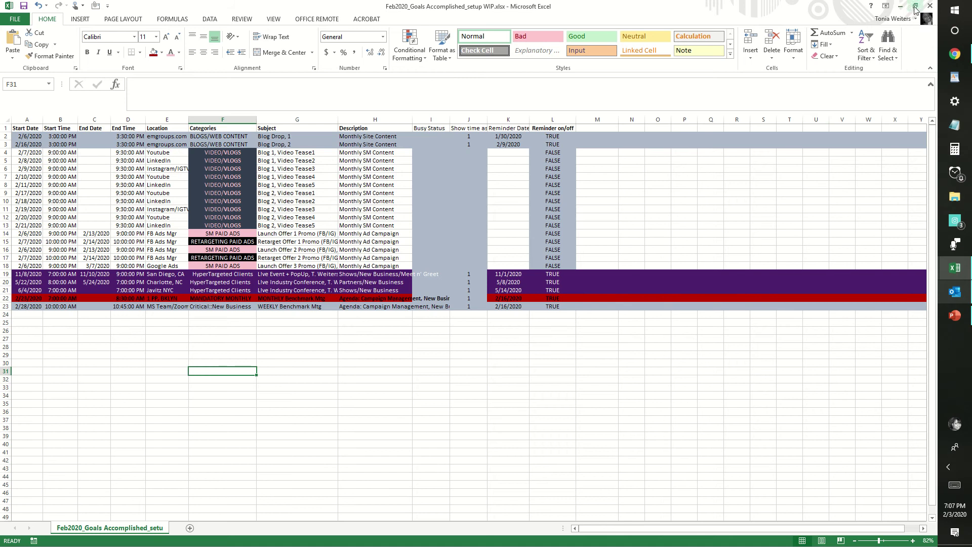
click(916, 6)
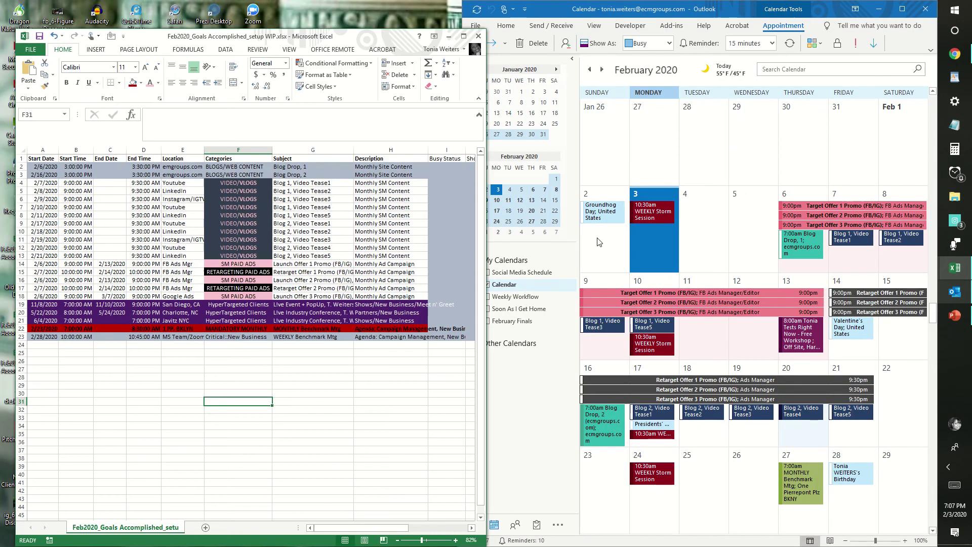
drag(353, 26, 353, 1)
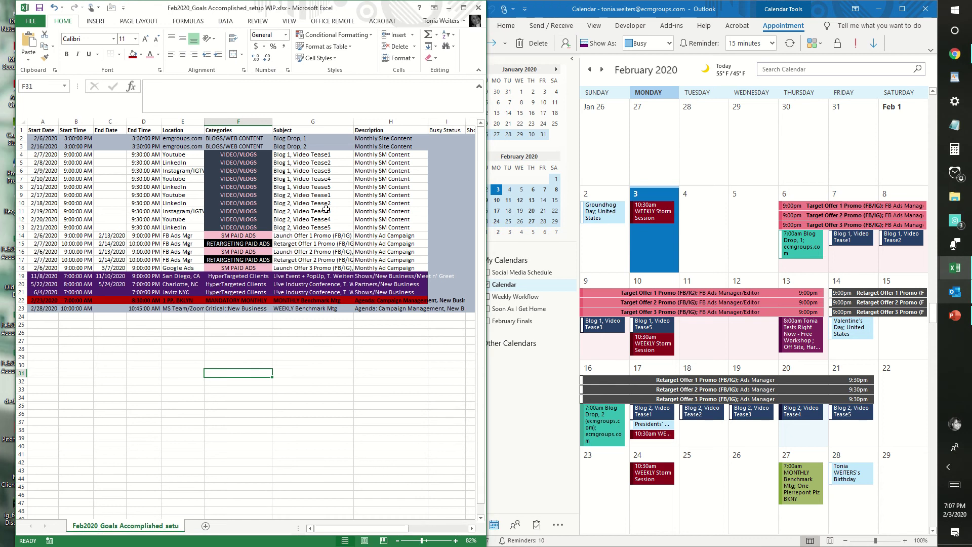
click(179, 348)
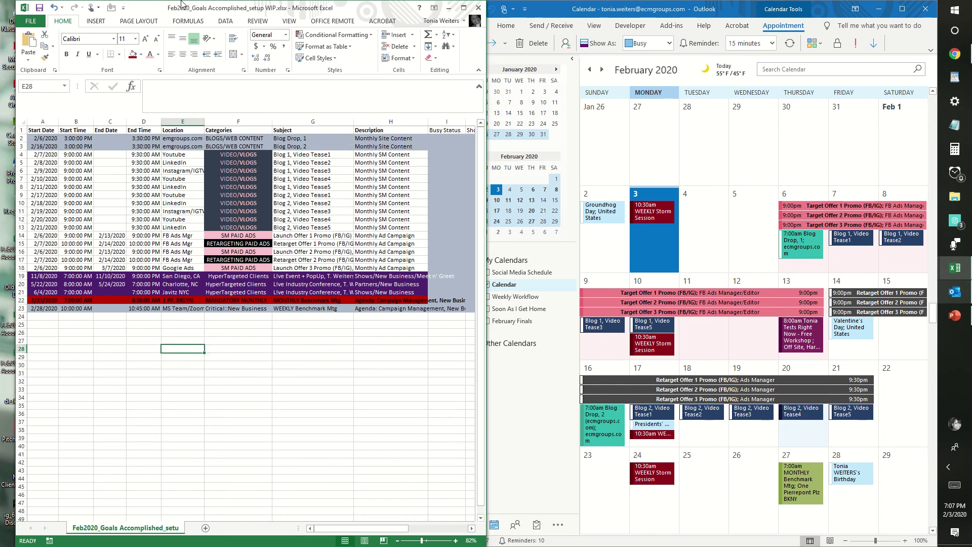
drag(146, 7, 136, 7)
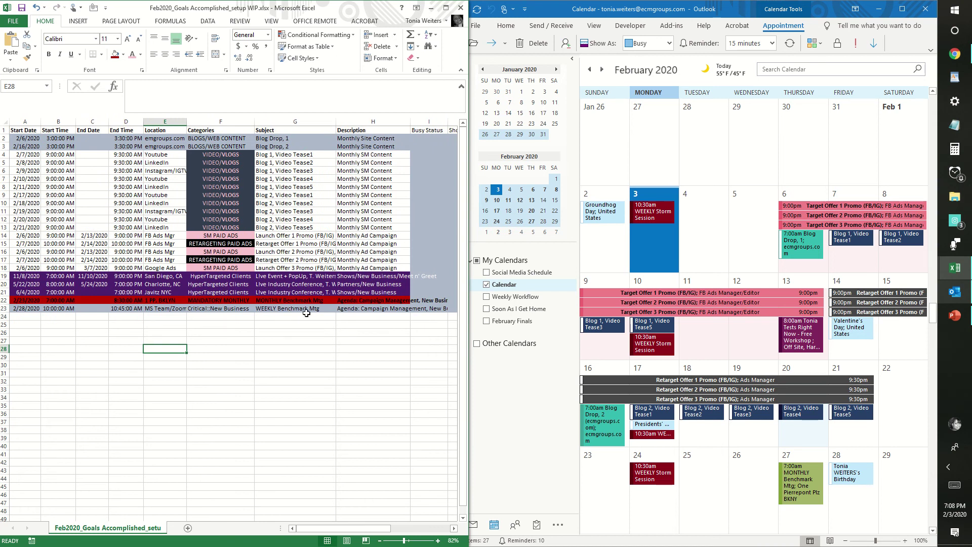
Step: Highlight the start dates in A2:A23, and extend the selection to the event data in A2:H23
click(28, 138)
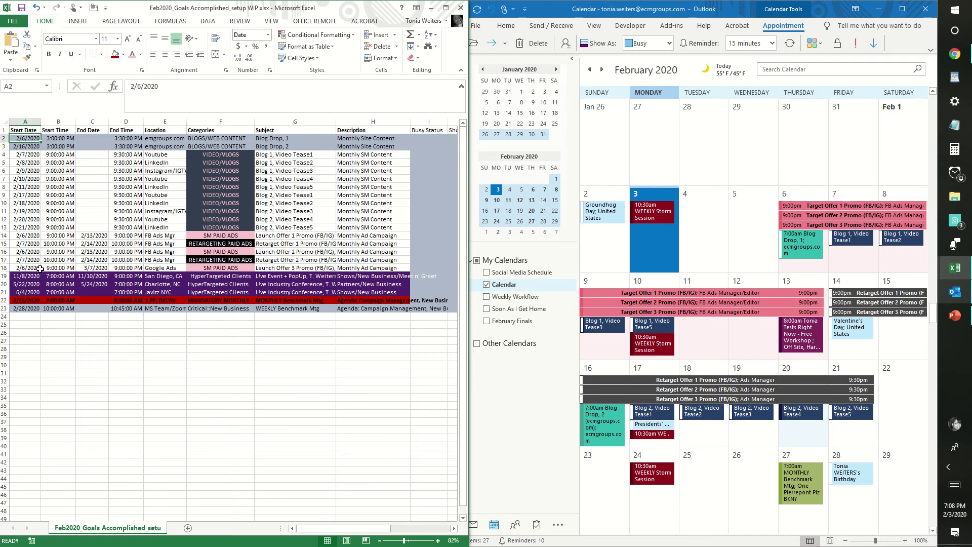
shift+click(34, 308)
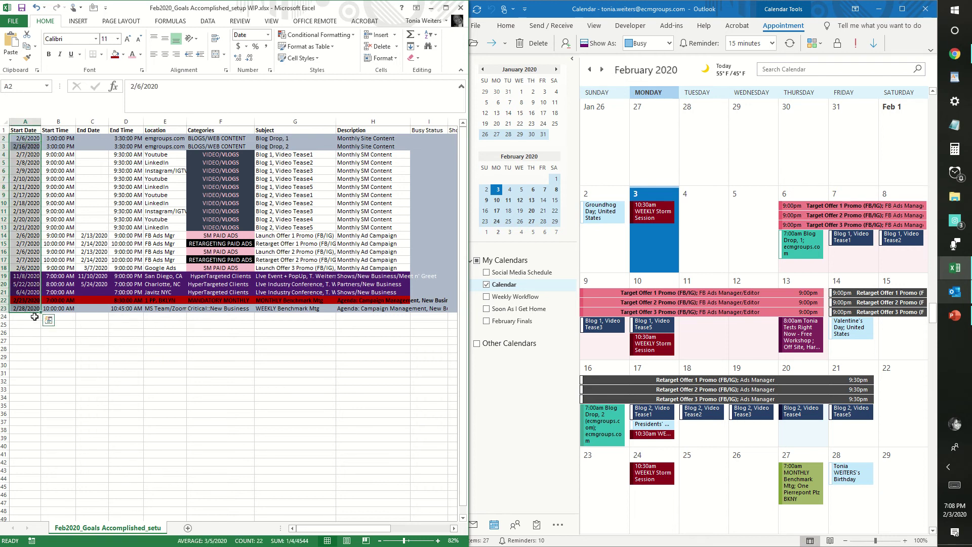
click(27, 137)
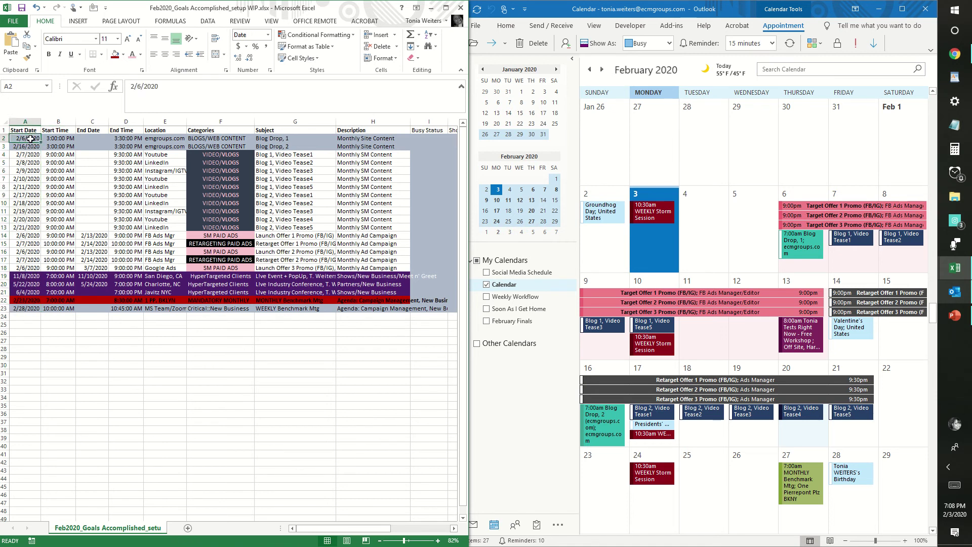
shift+click(387, 308)
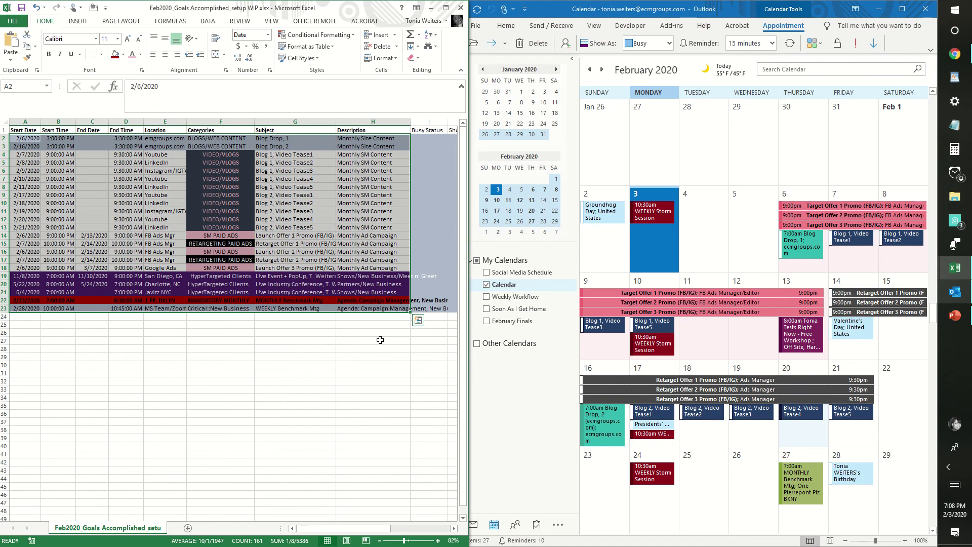
Step: Clear the worksheet selection, switch to the Outlook calendar and preview the WEEKLY Storm Session on February 3
click(380, 340)
click(673, 167)
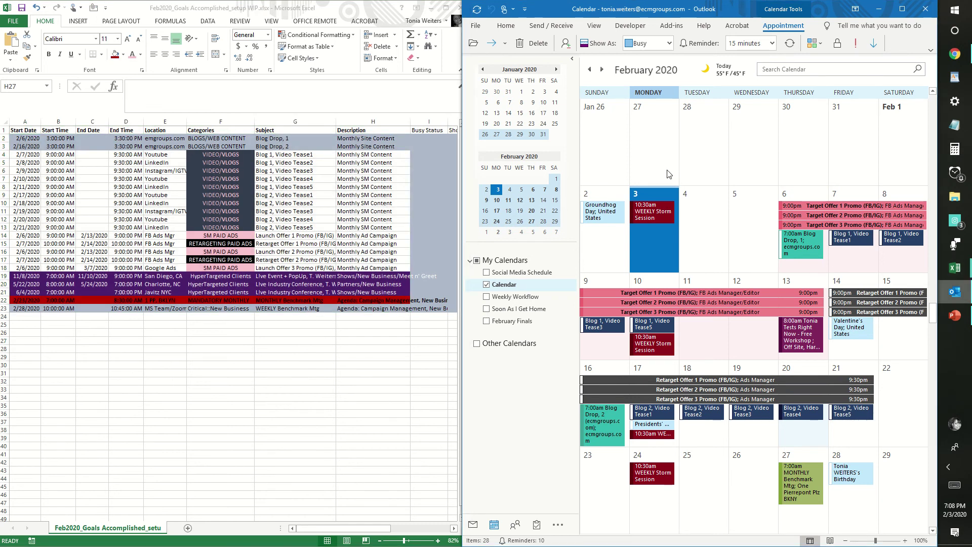
click(658, 165)
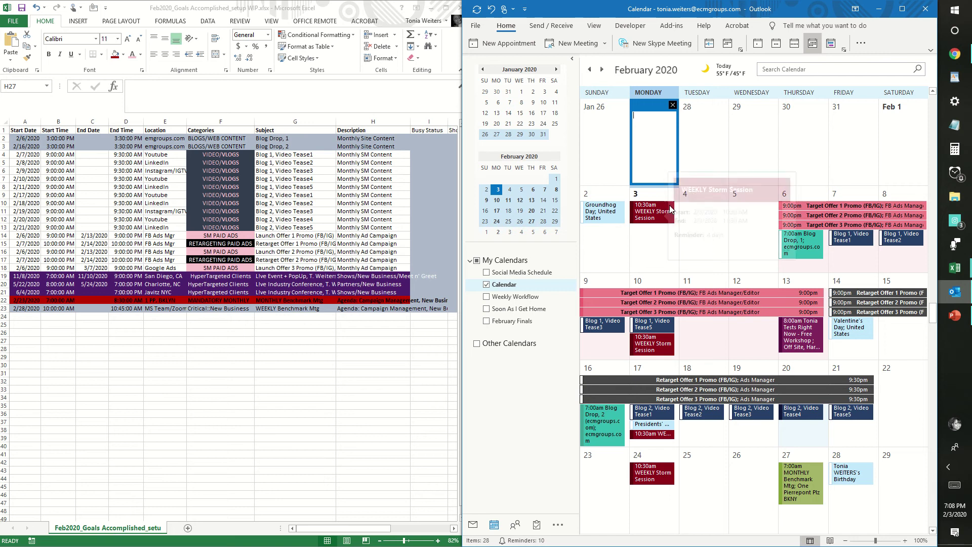
mouse_move(670, 205)
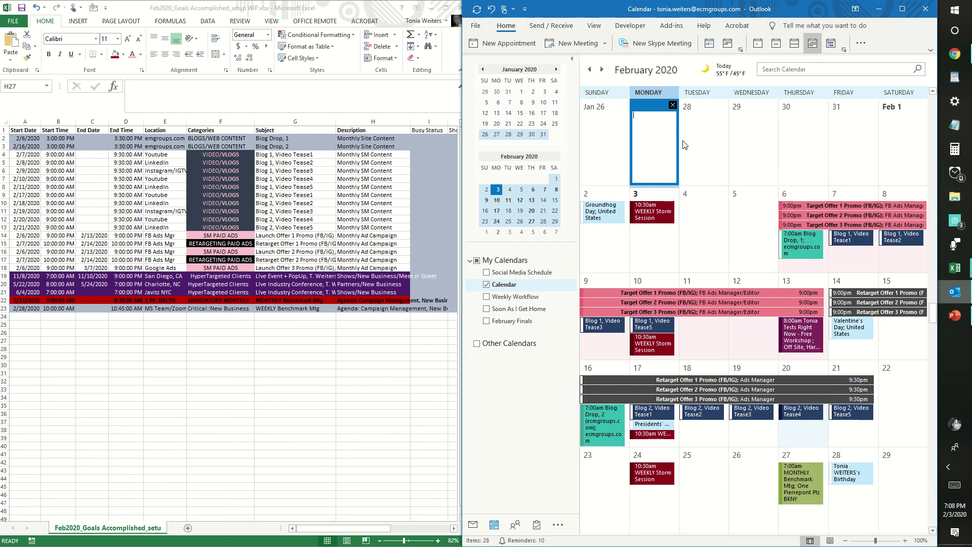
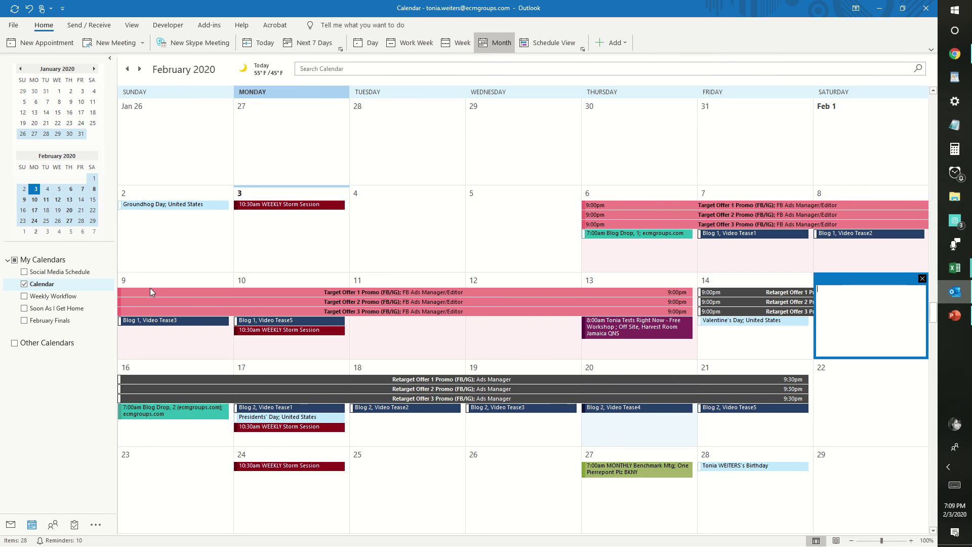
Step: Start the Import and Export Wizard and choose to import from another program or file as Comma Separated Values
click(14, 27)
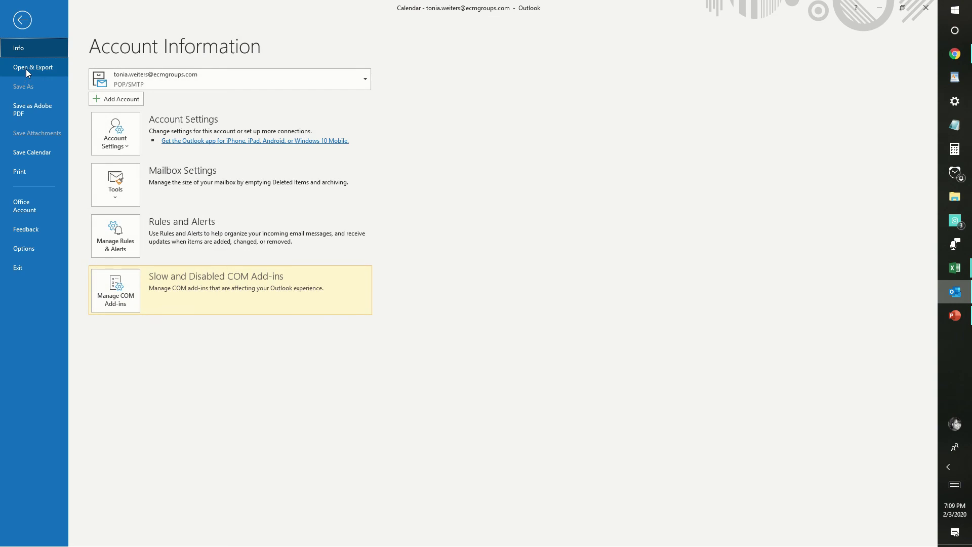
click(26, 69)
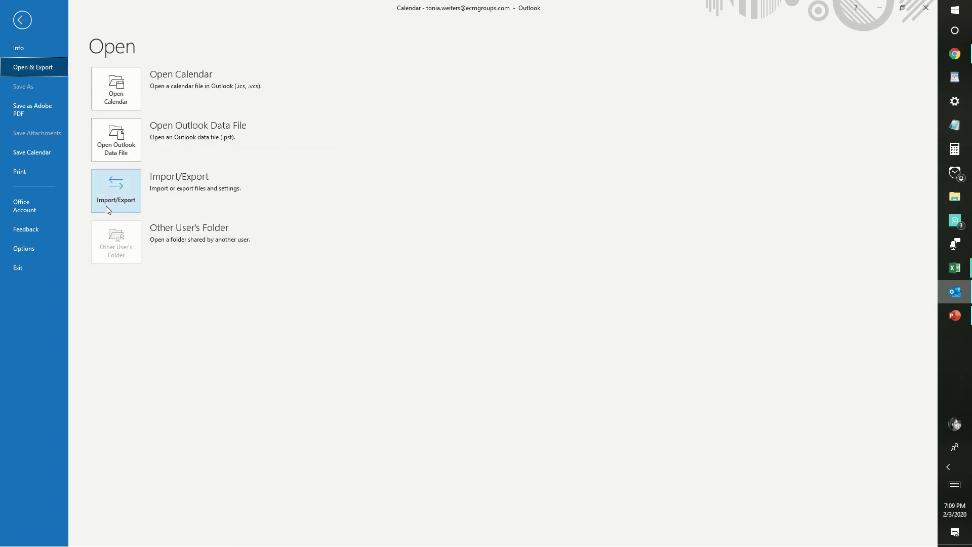
click(114, 202)
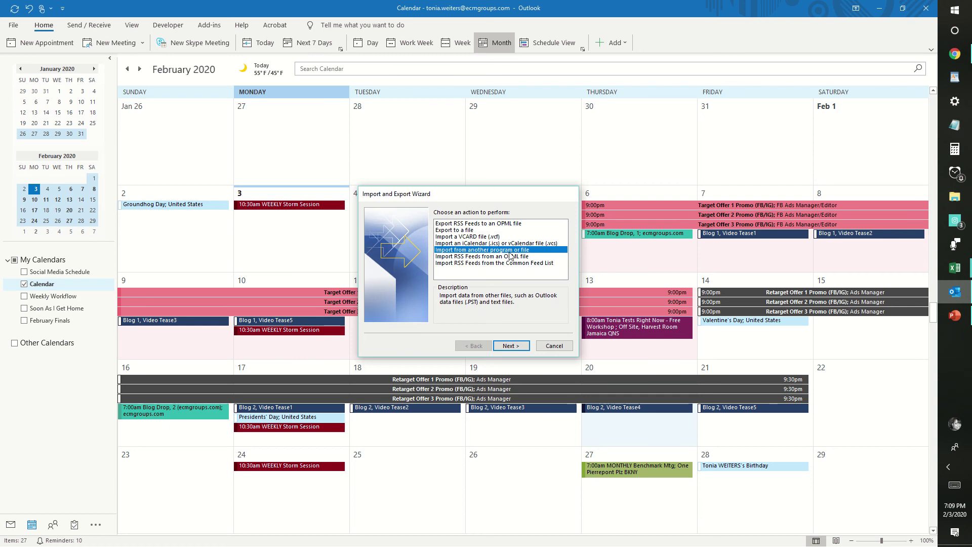
click(515, 347)
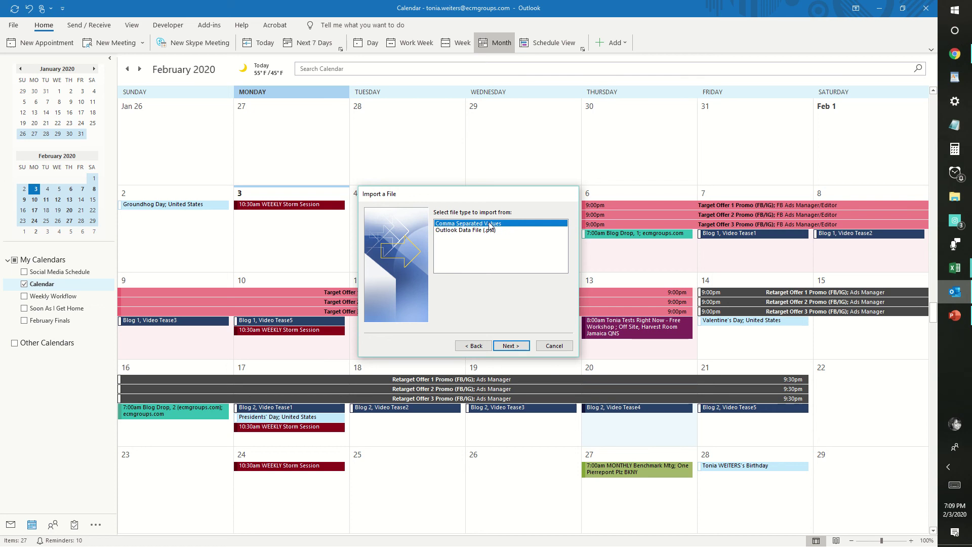
click(508, 347)
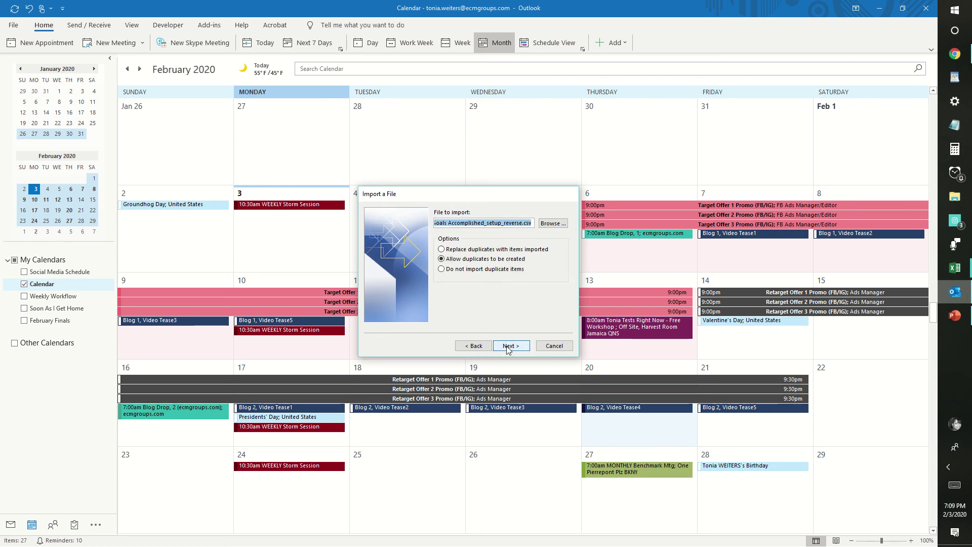
Step: Browse the Desktop for CSV files without picking one, view the destination calendar folders, and cancel the import
click(553, 224)
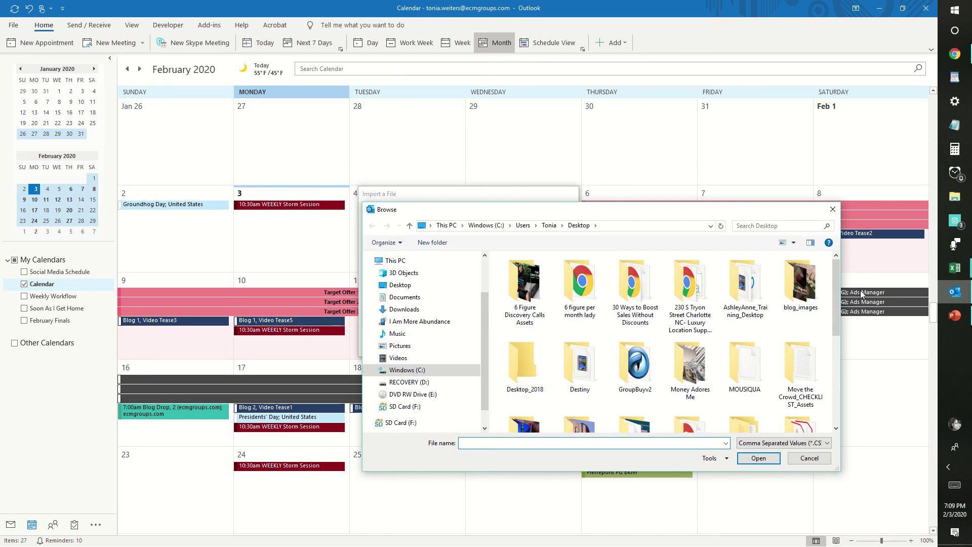
drag(838, 295, 836, 400)
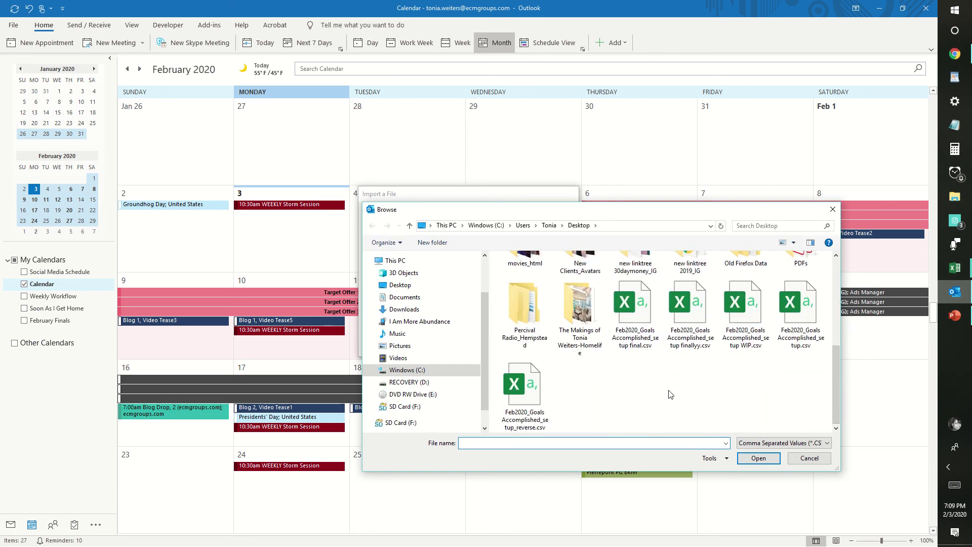
click(810, 458)
click(511, 347)
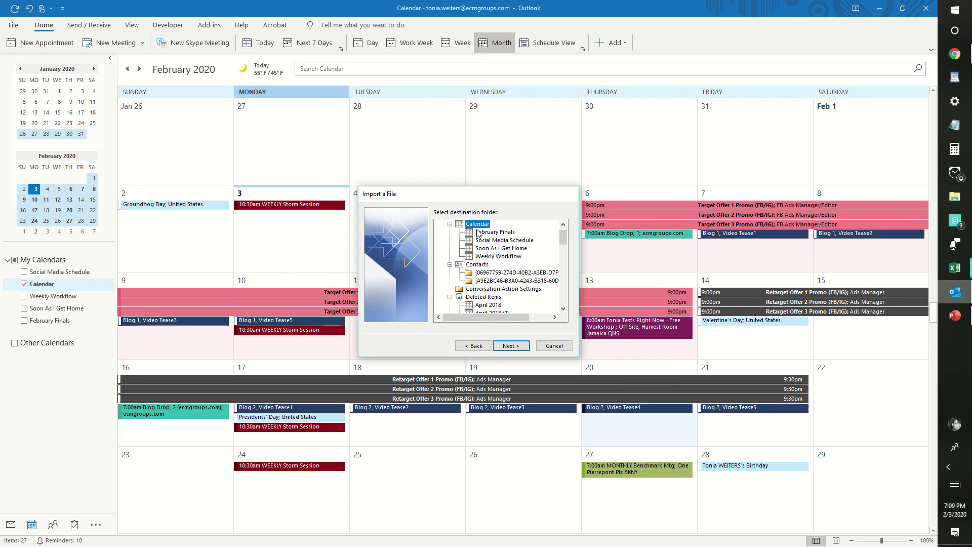
click(559, 347)
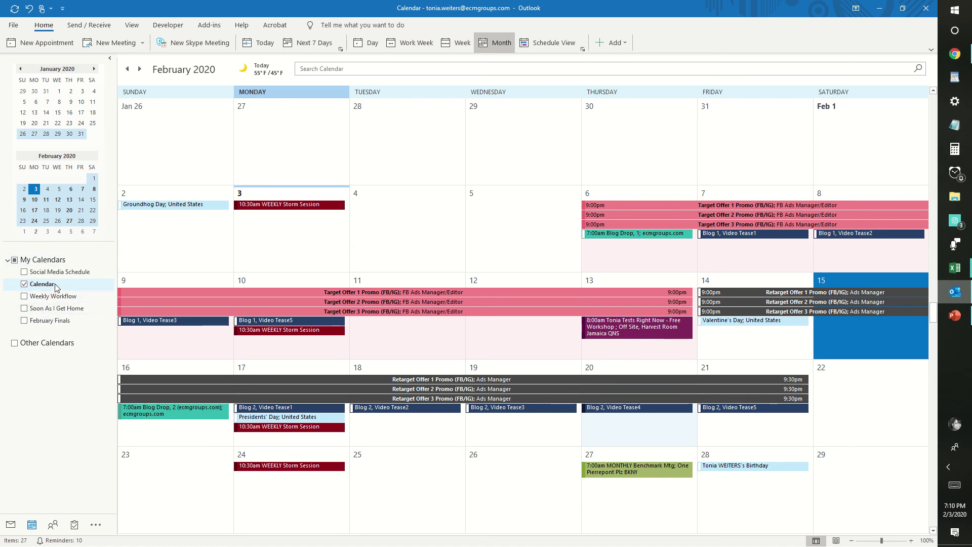
Step: Preview the details of the Blog Drop, 1 appointment on February 6
click(614, 249)
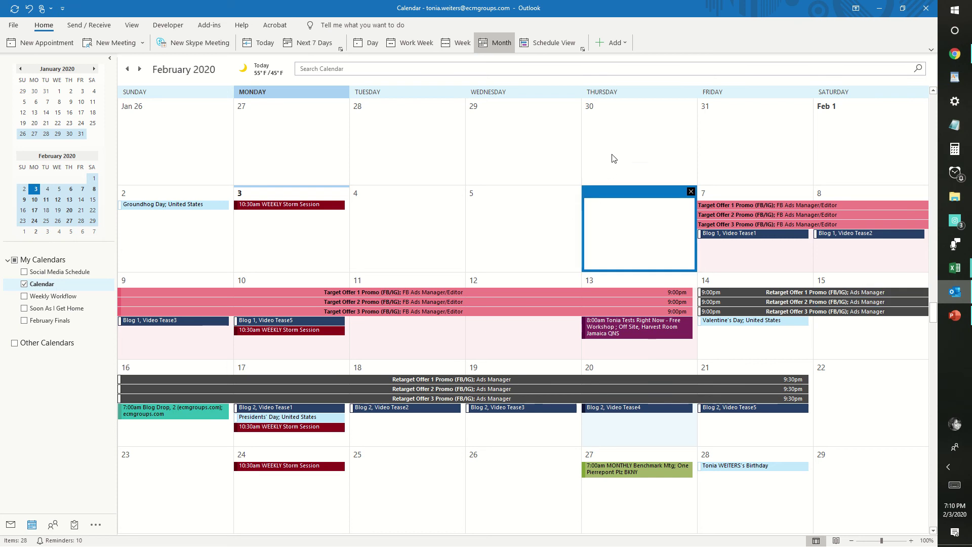
key(Escape)
key(Up)
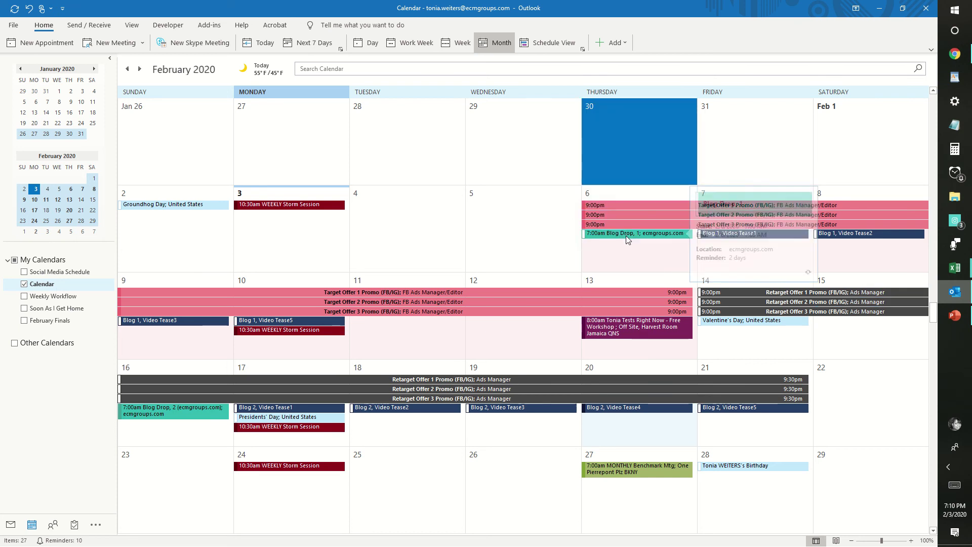
mouse_move(626, 235)
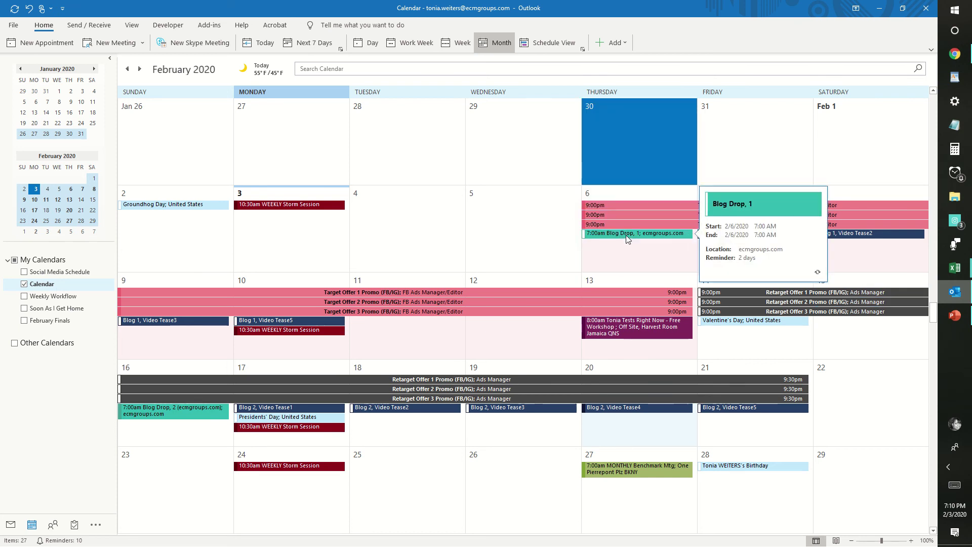
click(879, 251)
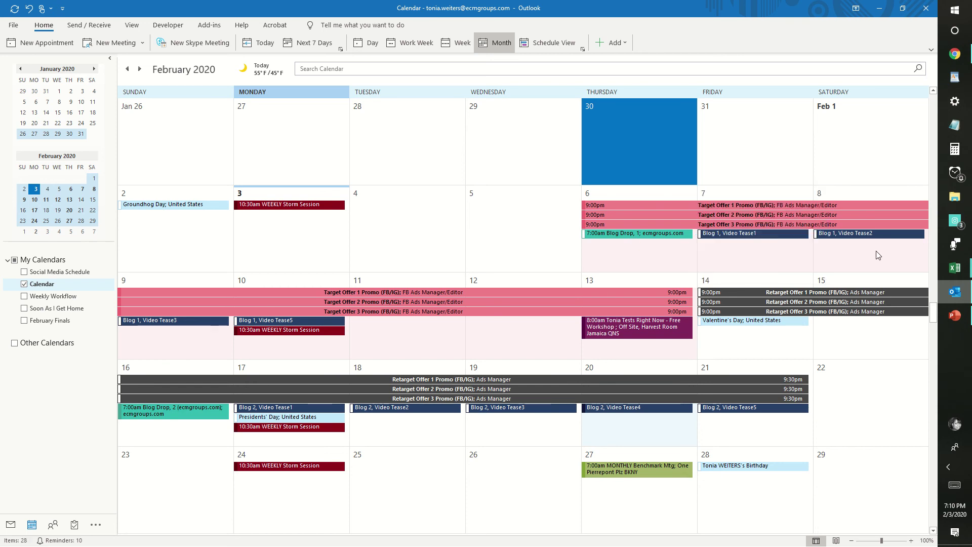
Step: Select the Blog Drop, 1 series on February 6 and choose a 2 days reminder for it
key(shift+Left)
click(663, 237)
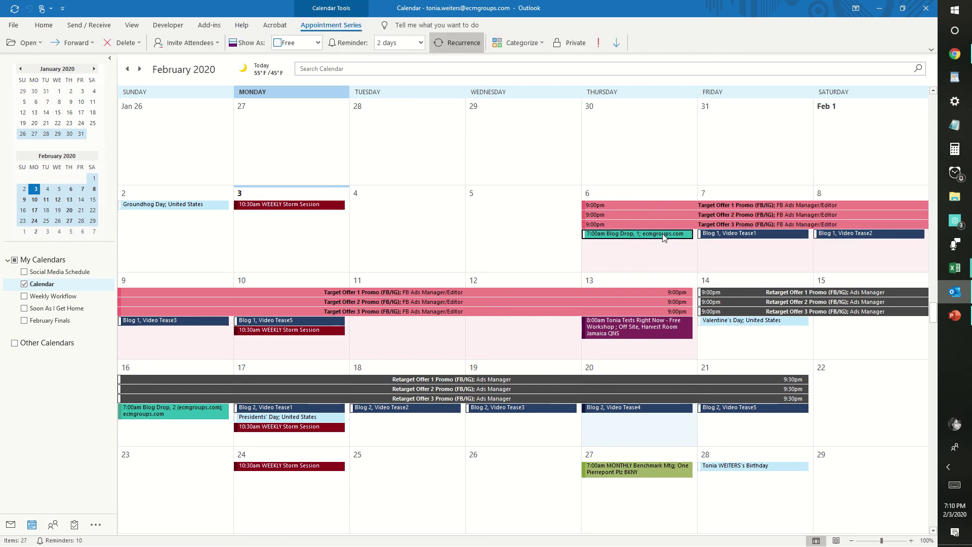
mouse_move(662, 236)
click(421, 43)
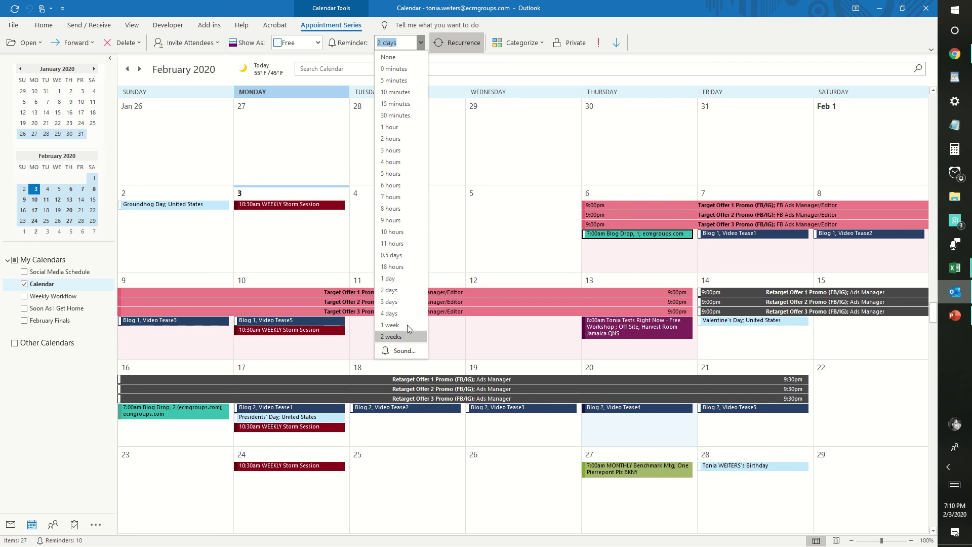
click(409, 290)
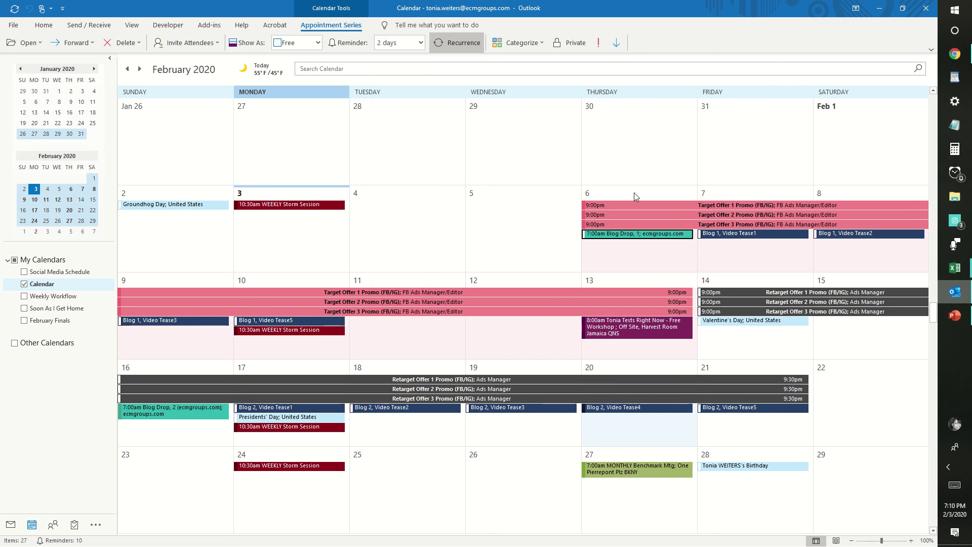
Step: Reselect the February 6 Blog Drop, 1 series to inspect its reminder and recurrence options
click(380, 215)
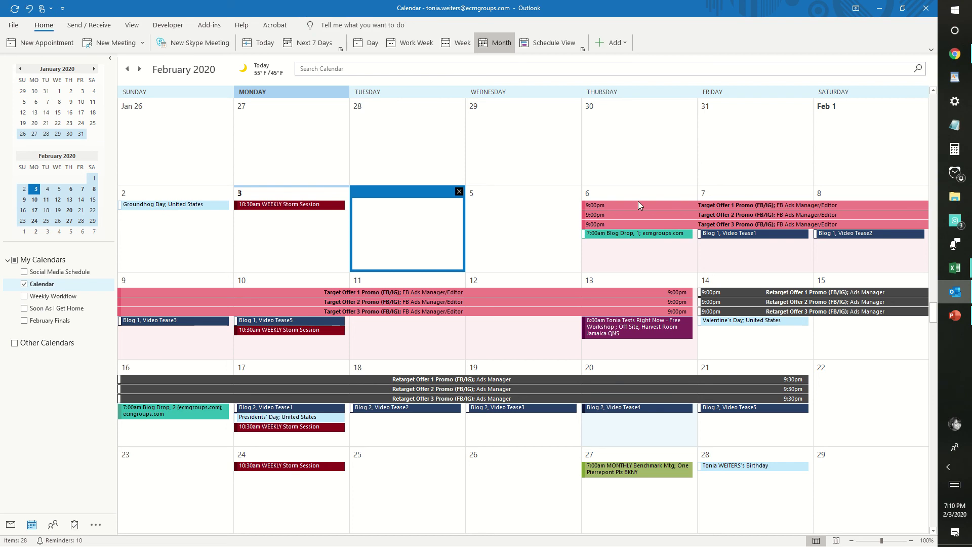
key(Escape)
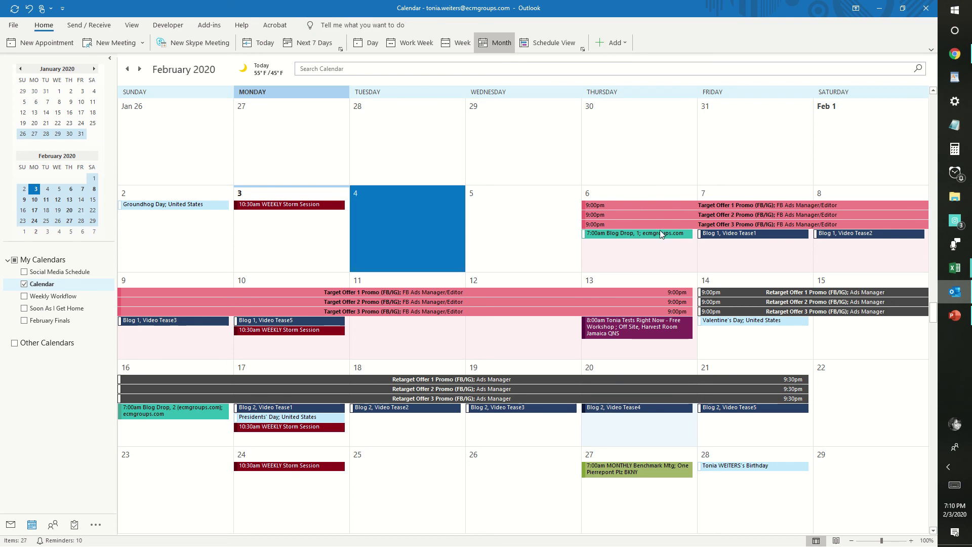
click(659, 232)
click(658, 229)
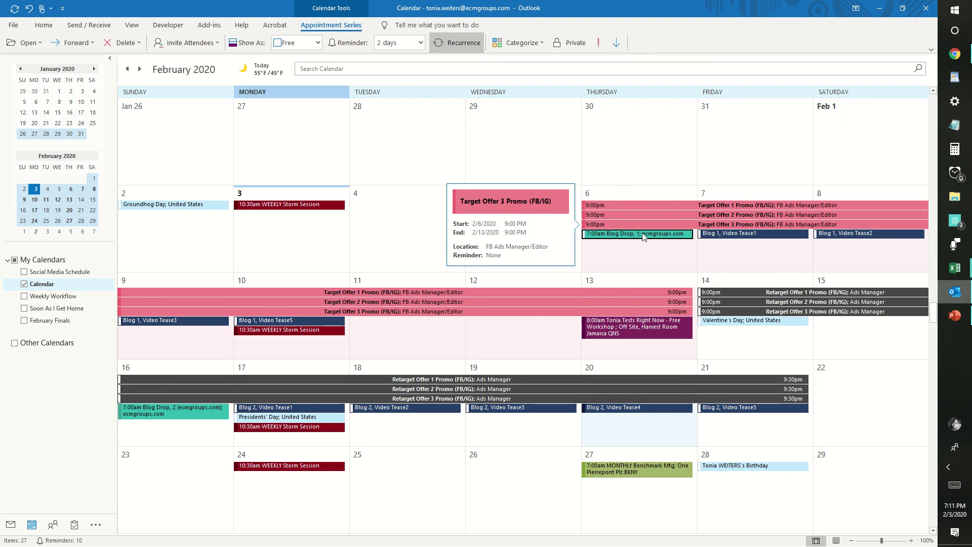
mouse_move(647, 236)
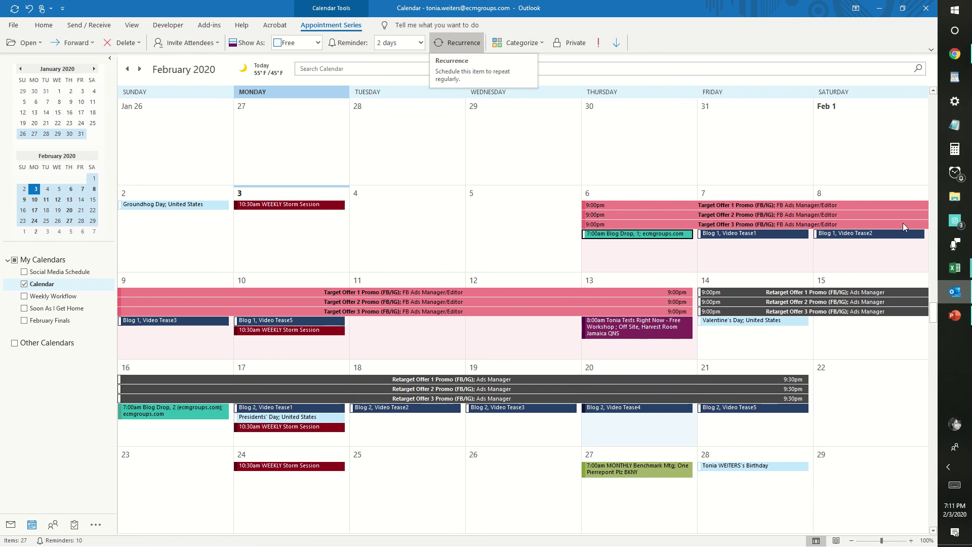
Step: Advance the calendar two weeks and preview the recurring Blog Drop, 1 appointment on March 6
click(934, 531)
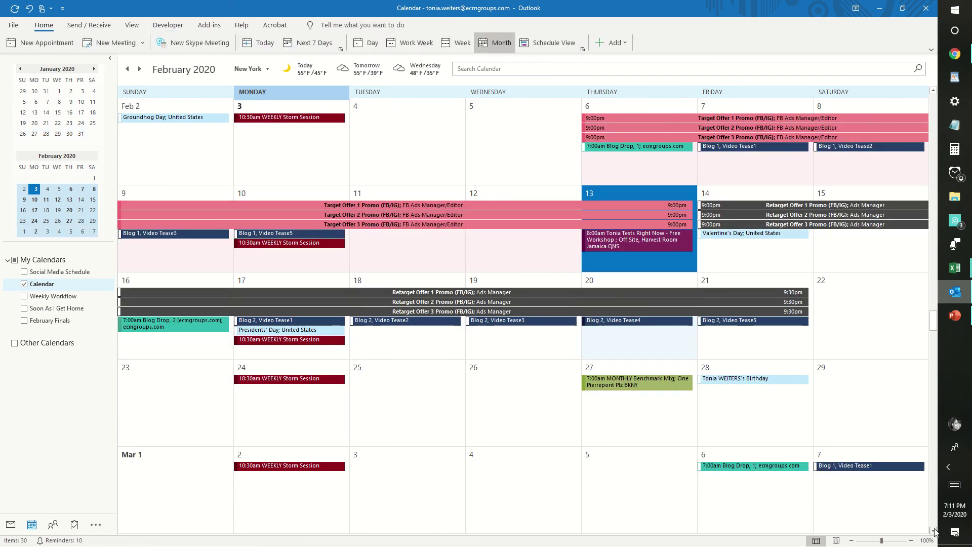
click(933, 530)
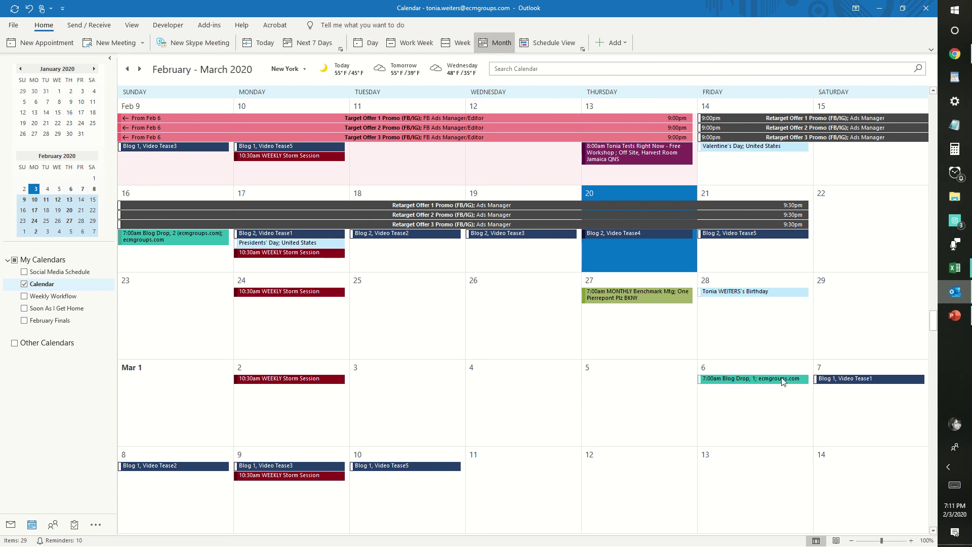
click(770, 403)
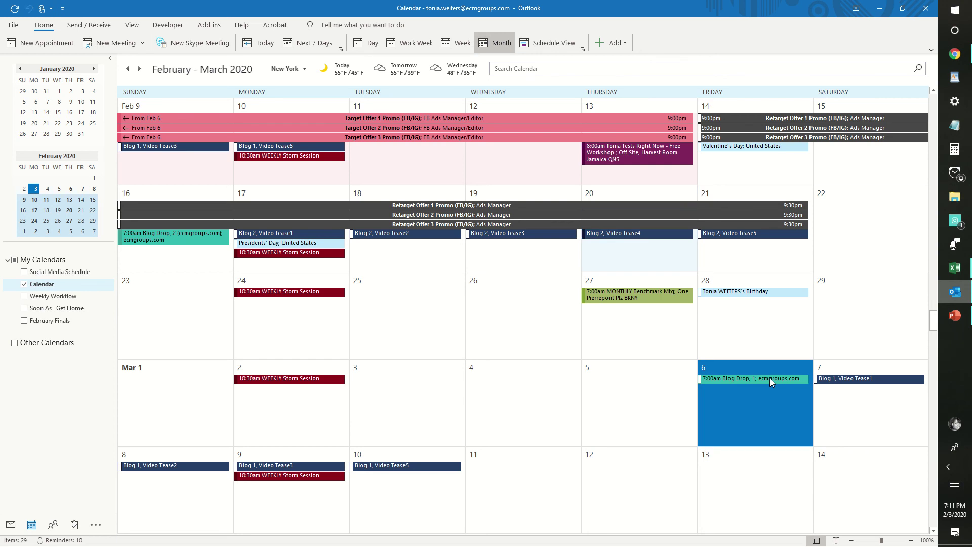
click(847, 404)
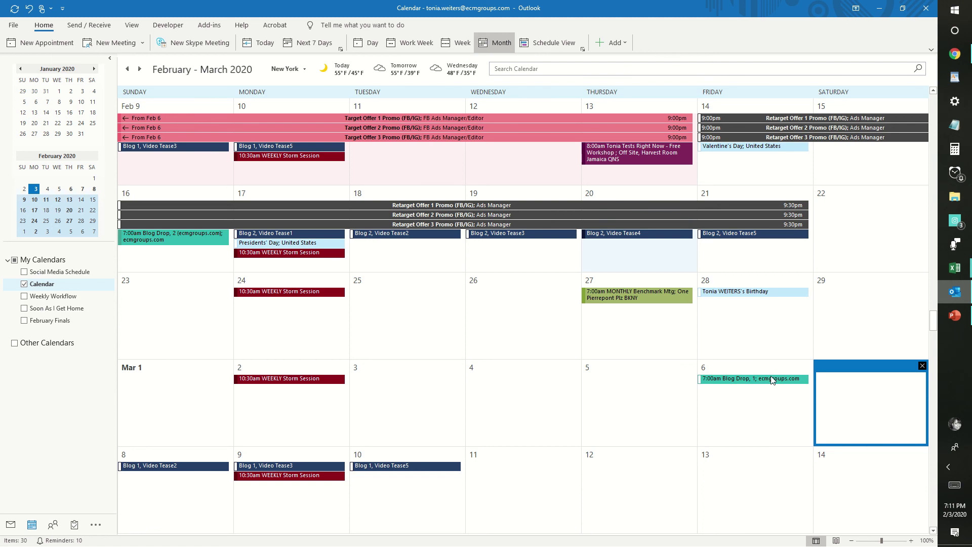
mouse_move(772, 380)
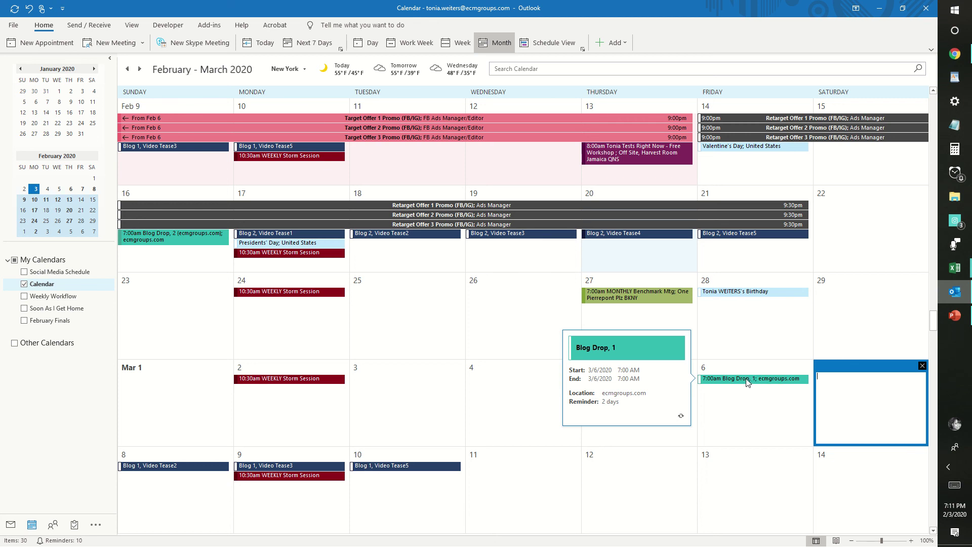
Step: Set the reminder of the Blog Drop, 1 series on March 6 to 1 week
key(Escape)
click(747, 382)
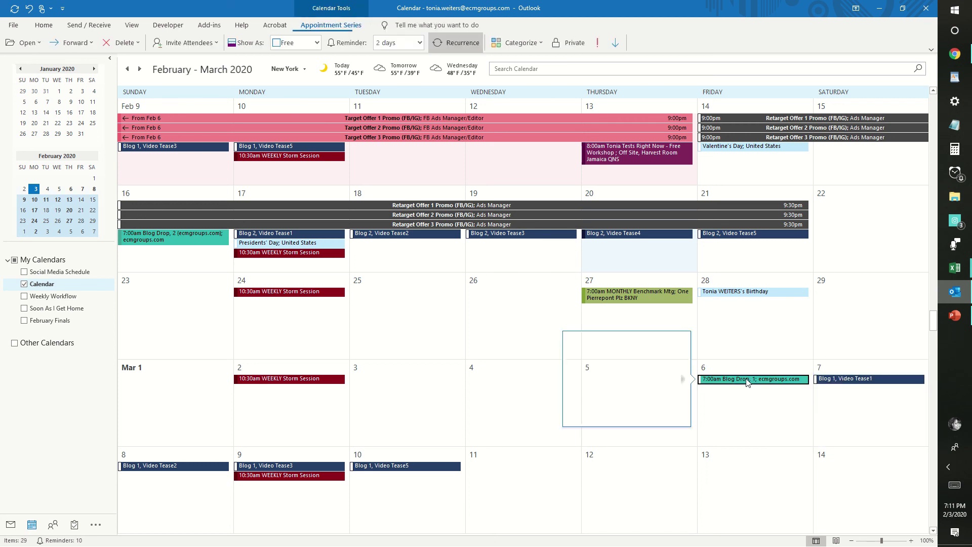
click(420, 44)
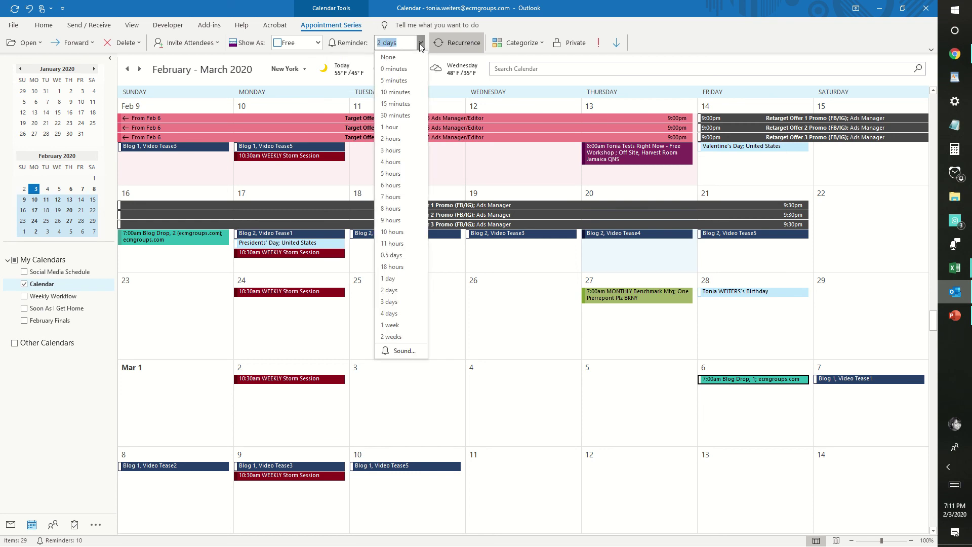
click(406, 327)
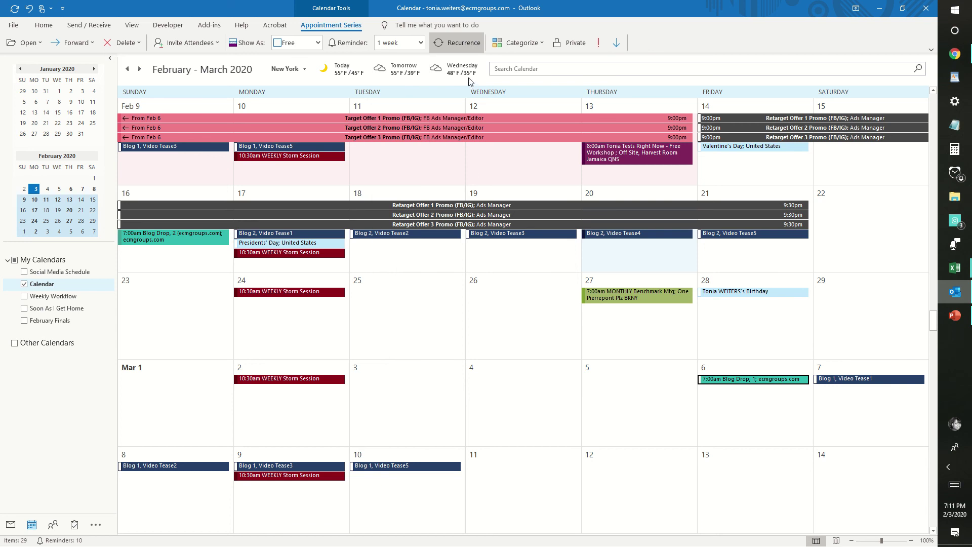
Step: Review the recurrence pattern and date range of the Blog Drop, 1 series, accept the settings and deselect it
click(456, 43)
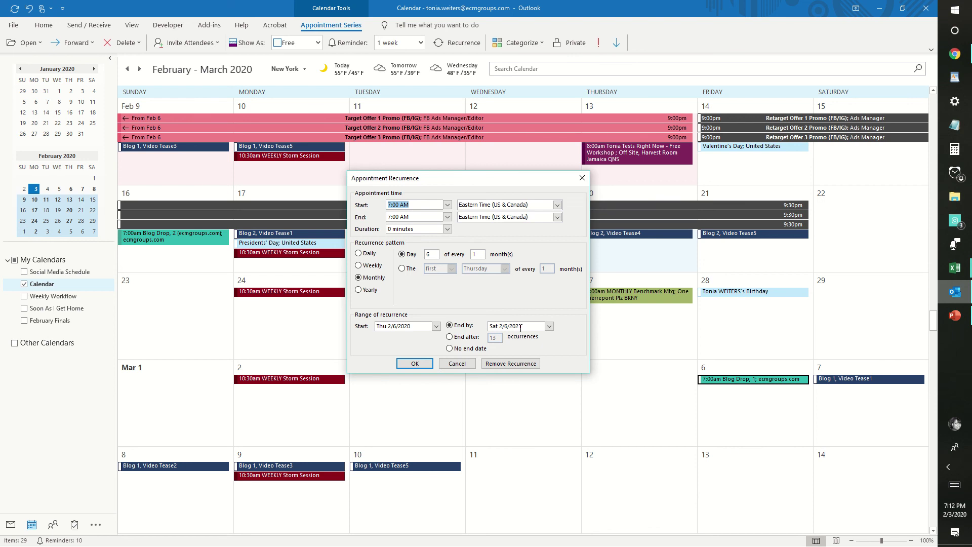
click(415, 364)
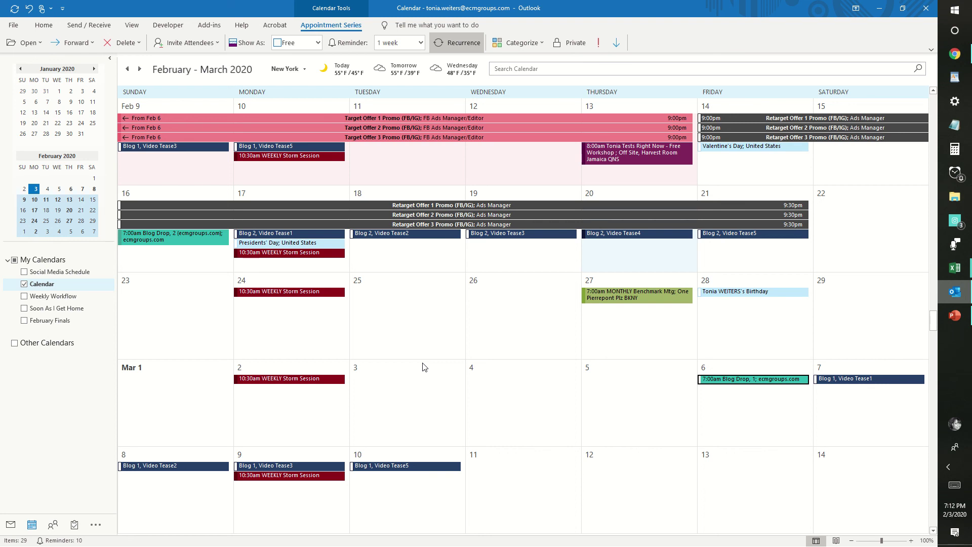
click(640, 386)
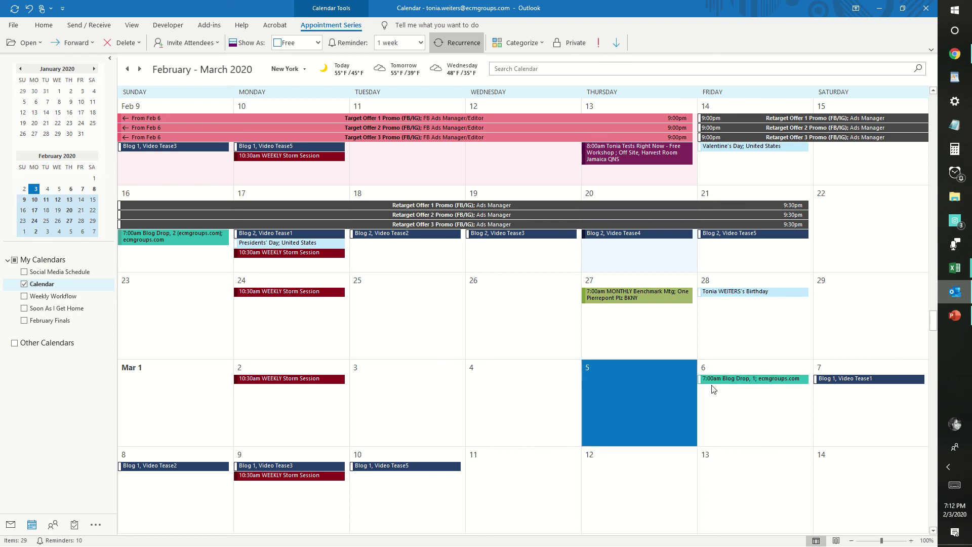
Step: Examine the recurring Blog Drop and Video Tease events in the month view from March through April 2020
mouse_move(720, 383)
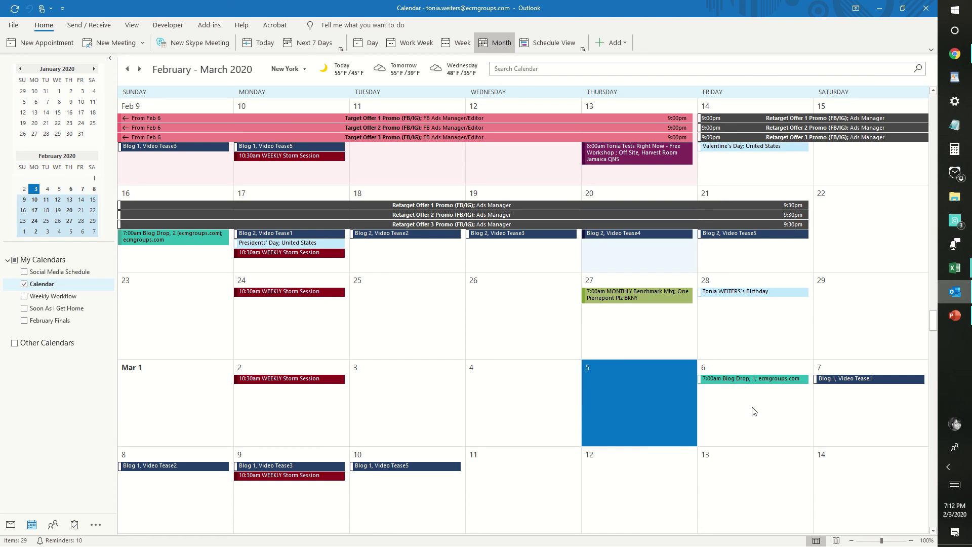
click(933, 531)
click(933, 530)
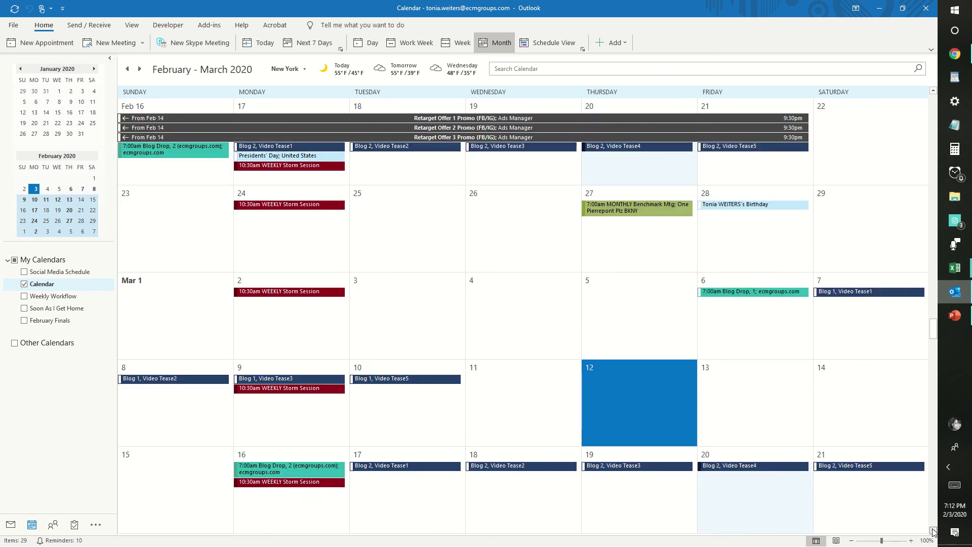
click(934, 531)
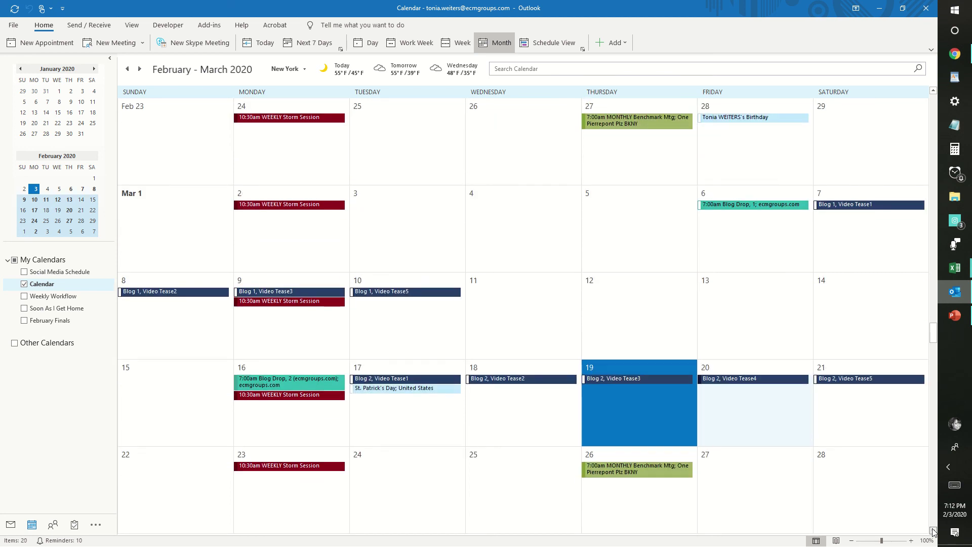
click(933, 530)
click(934, 531)
click(933, 531)
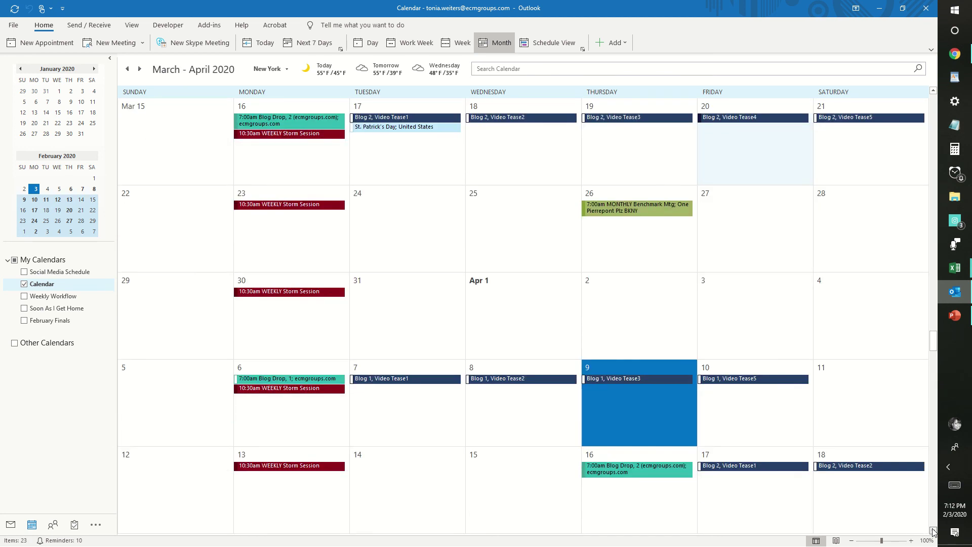
scroll(452, 341, down, 1)
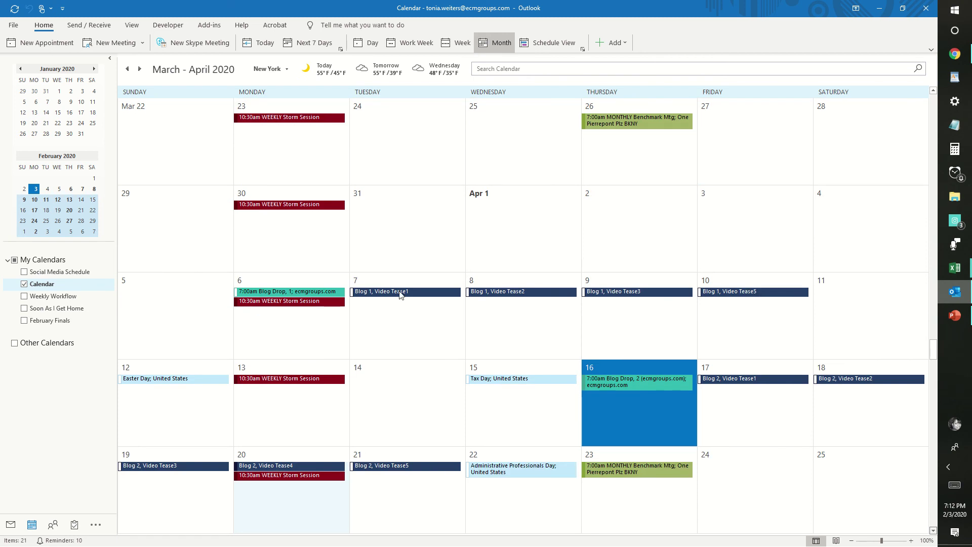
scroll(400, 293, down, 2)
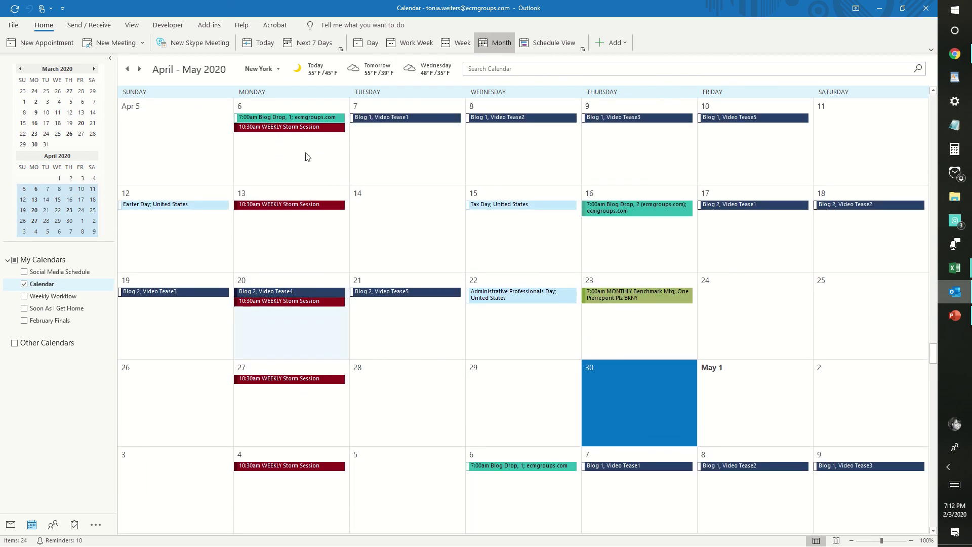
mouse_move(300, 119)
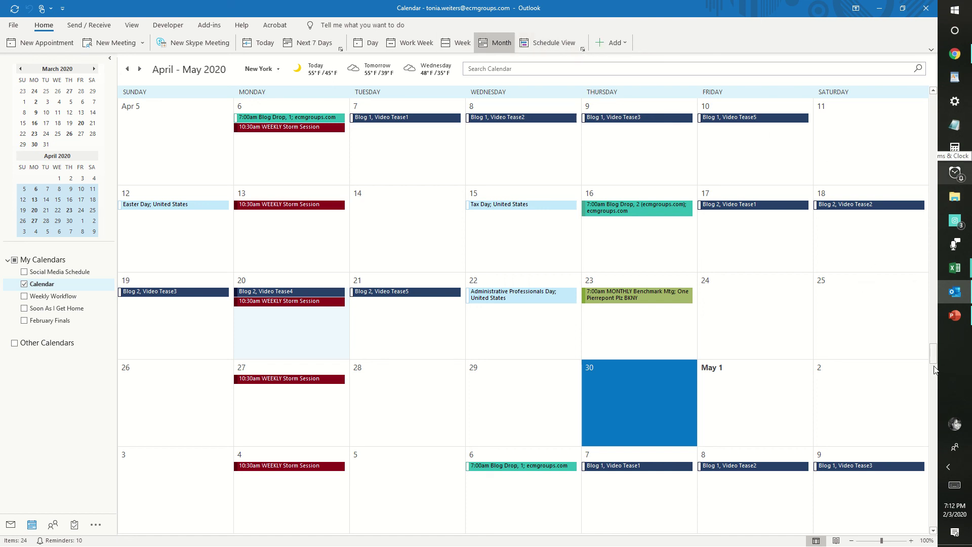
Step: Examine the recurring blog, conference and meeting events in the month view from May through mid-July 2020
click(934, 530)
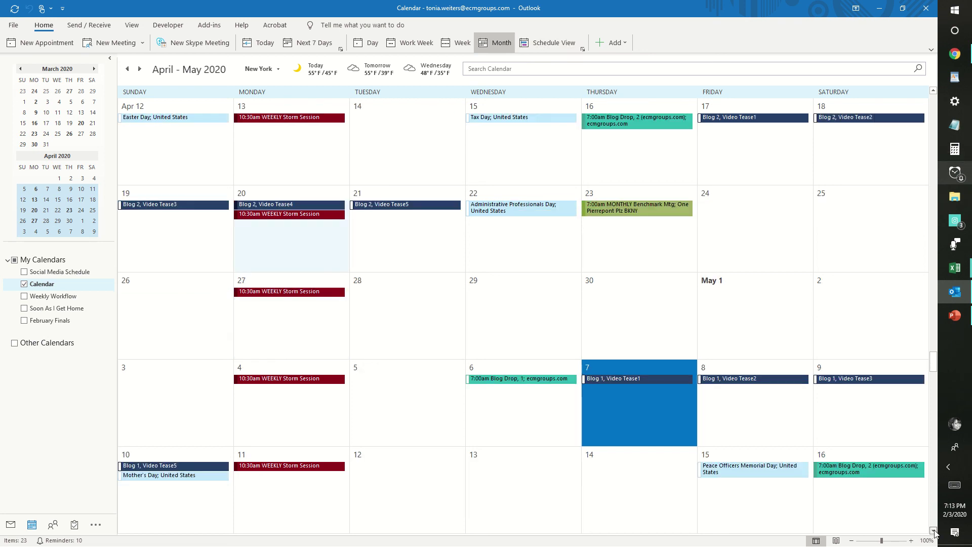
click(933, 530)
click(933, 531)
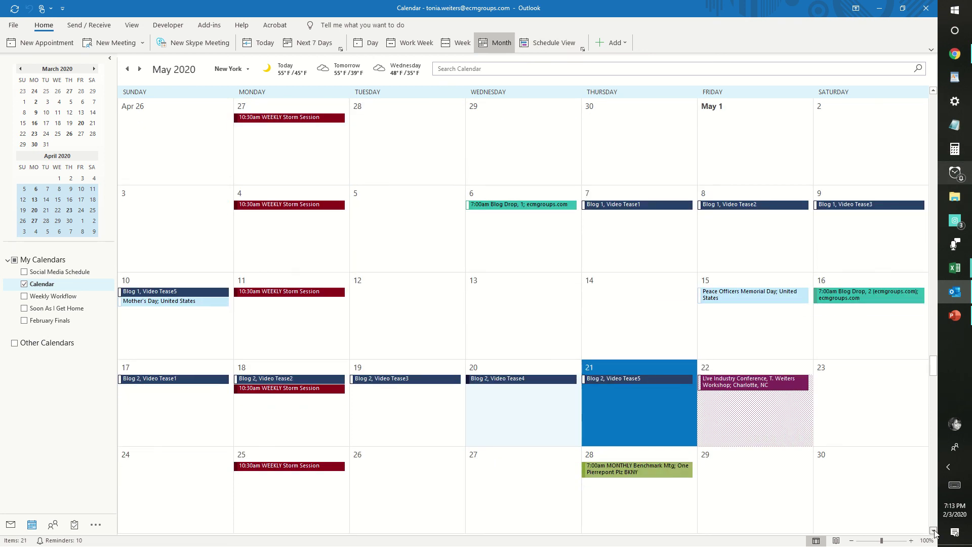
click(934, 531)
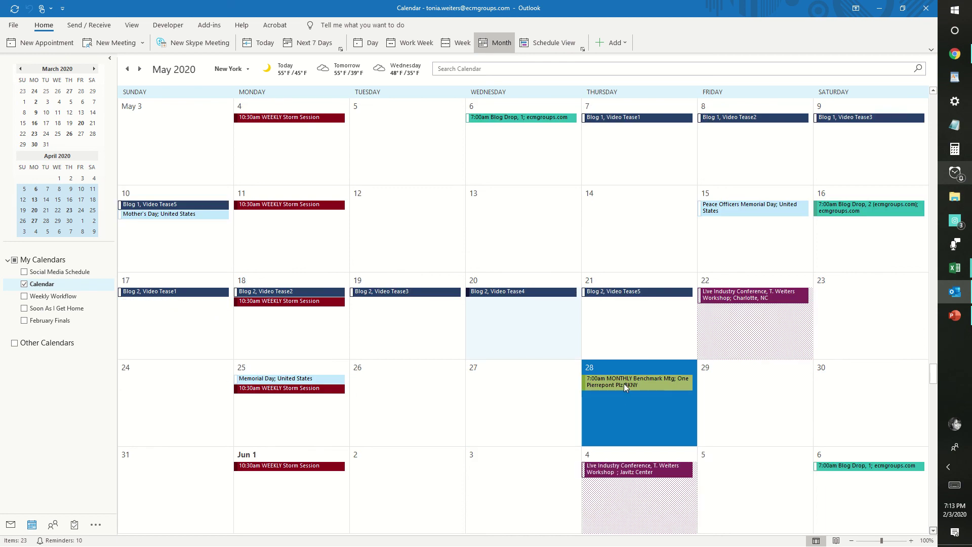
scroll(628, 375, down, 1)
scroll(638, 329, down, 1)
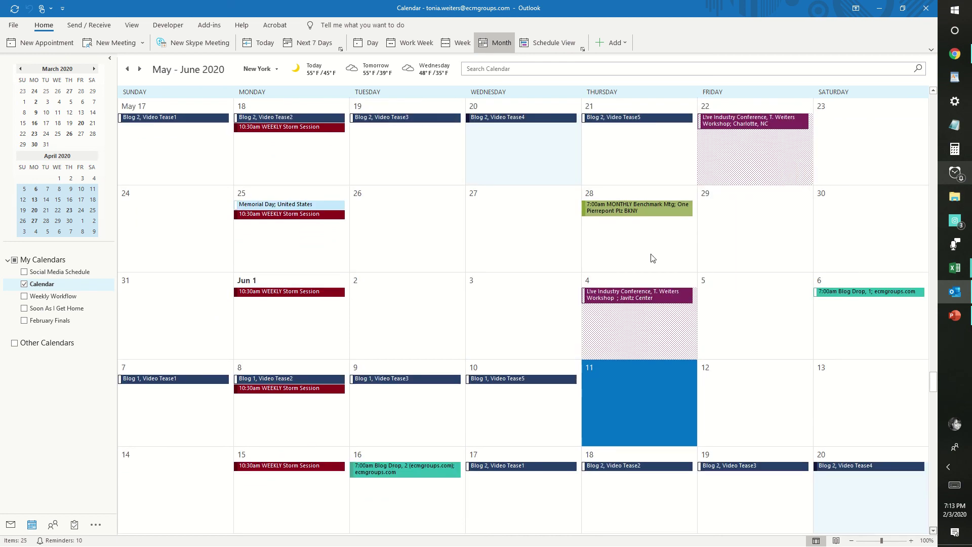
scroll(643, 249, down, 3)
scroll(326, 155, down, 2)
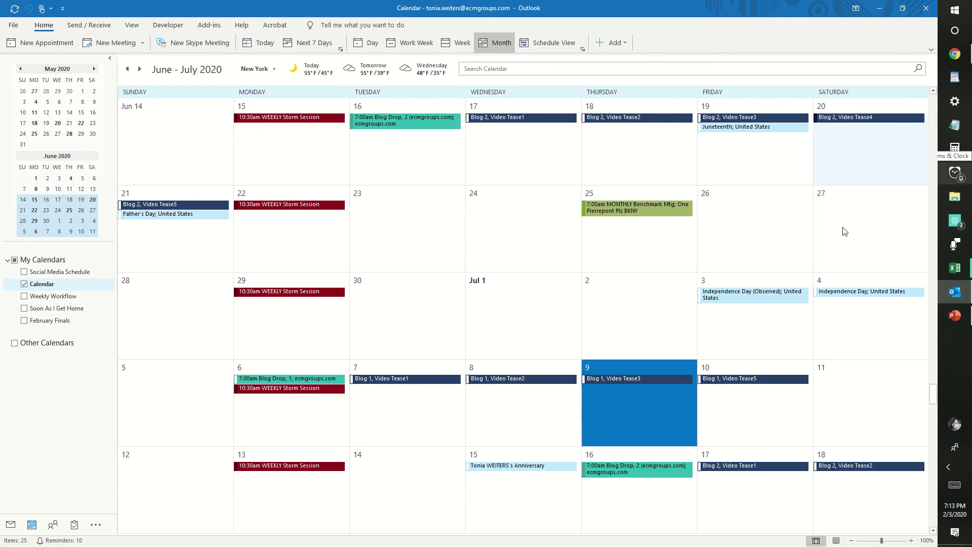
Step: Restore the calendar window to its smaller size, switch to the mail view and start a new email message
click(902, 12)
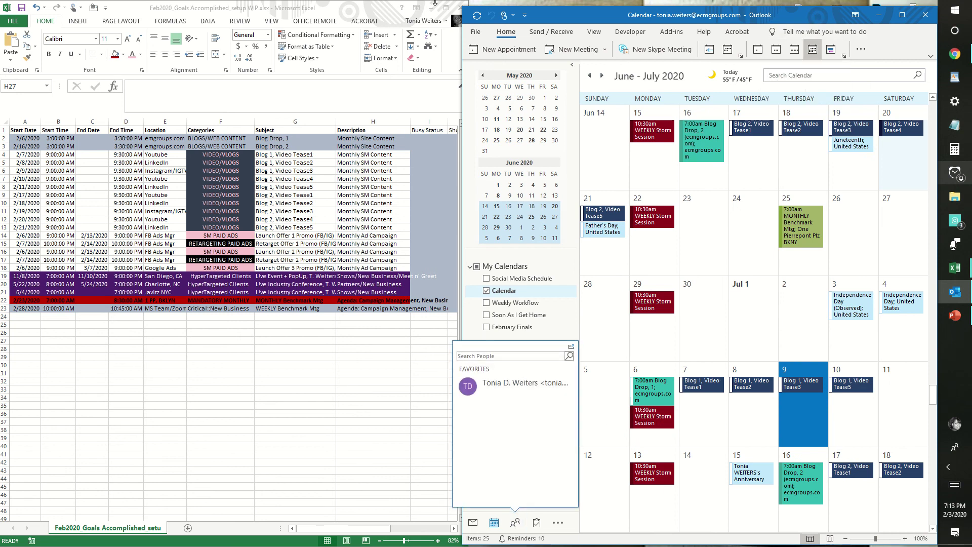
mouse_move(439, 4)
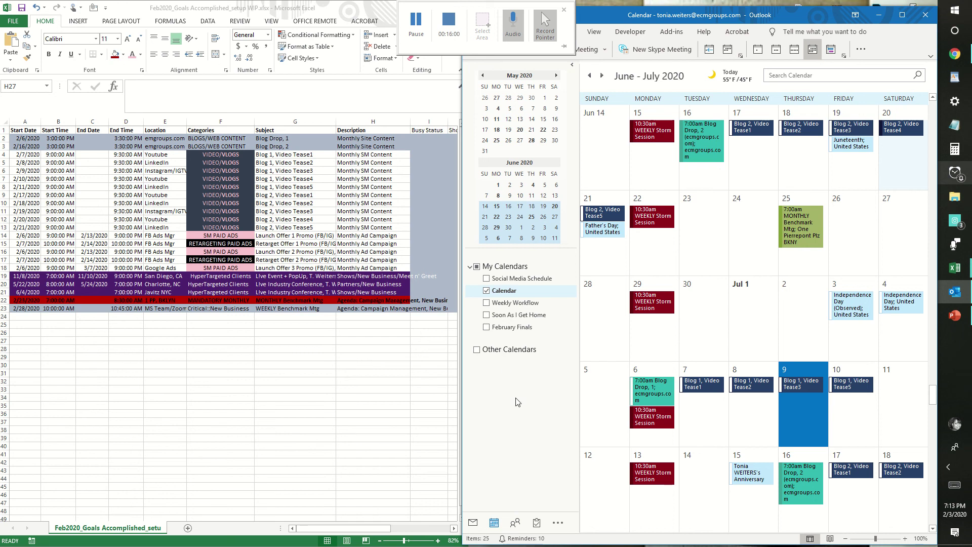
click(472, 525)
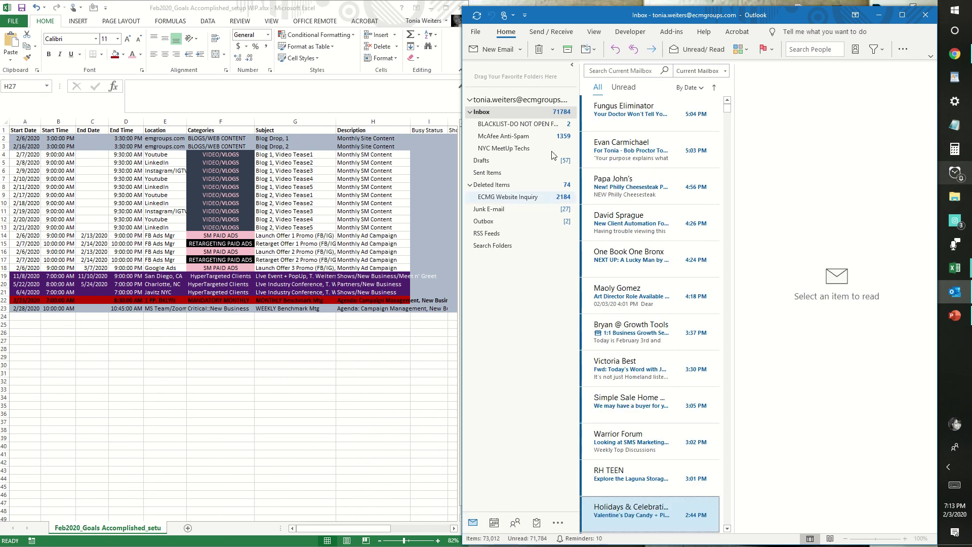
click(499, 50)
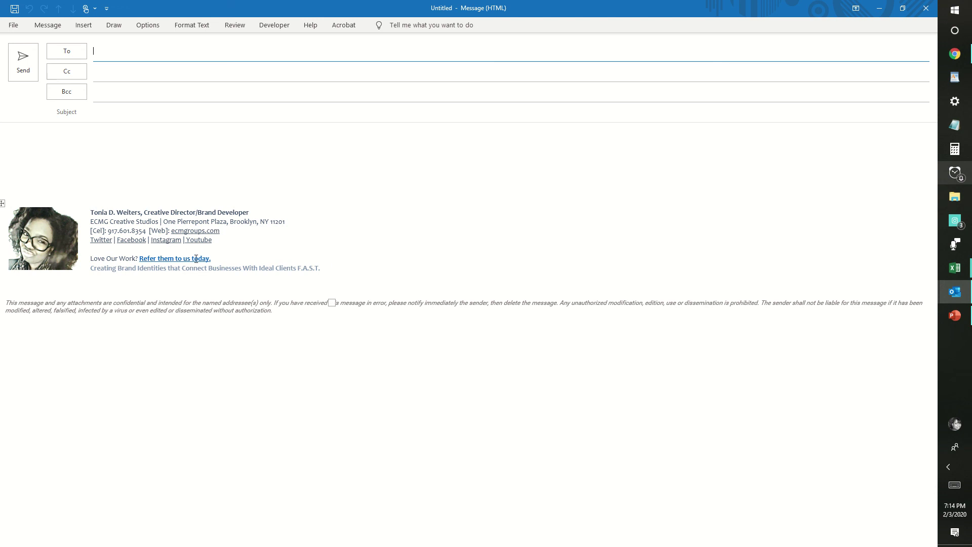
Step: Replace "them" with "New Clients" in the signature's referral link so it reads "Refer New Clients to us today."
mouse_move(199, 260)
click(174, 259)
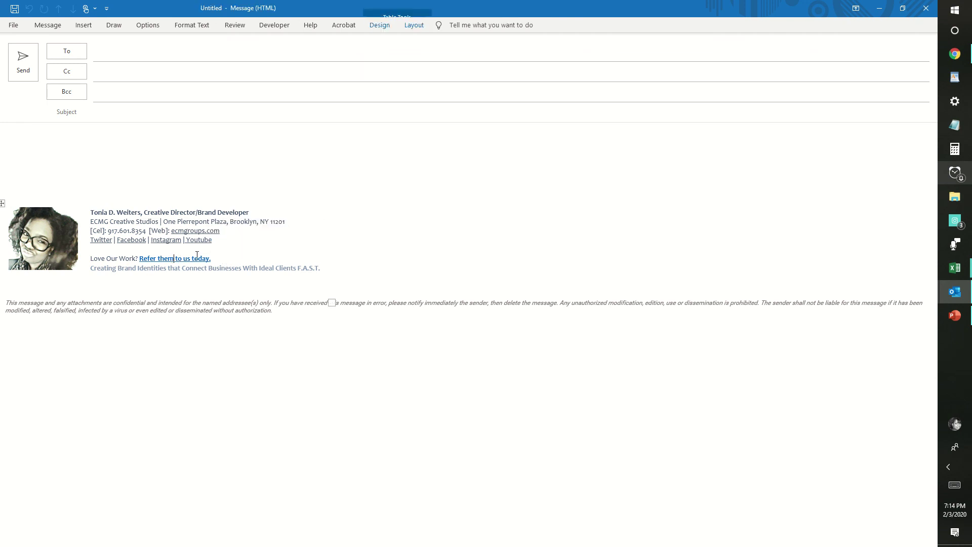
key(BackSpace)
key(BackSpace)
key(BackSpace)
key(BackSpace)
key(BackSpace)
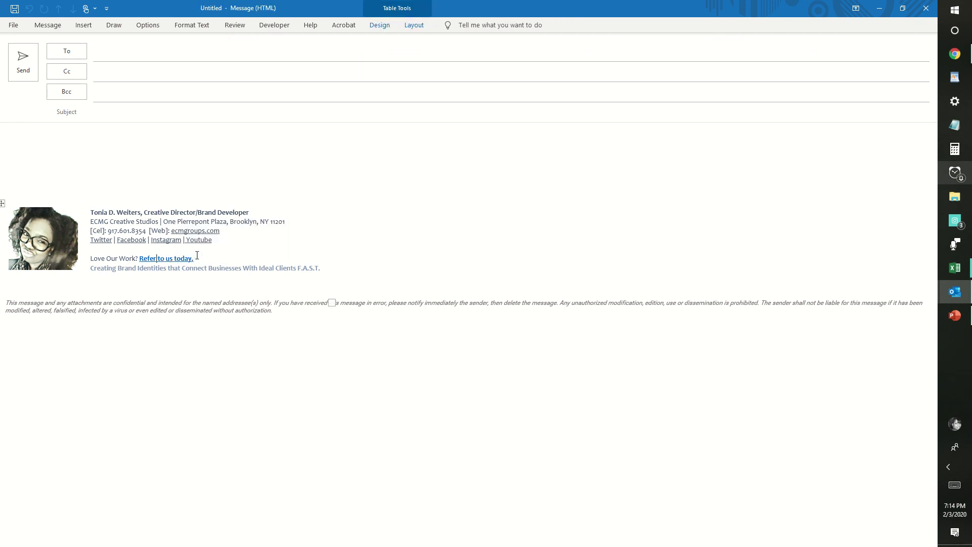
text(New Clients)
Step: Inspect the signature's tagline and the referral link's email address and subject settings, and accept the hyperlink unchanged
drag(90, 268, 326, 270)
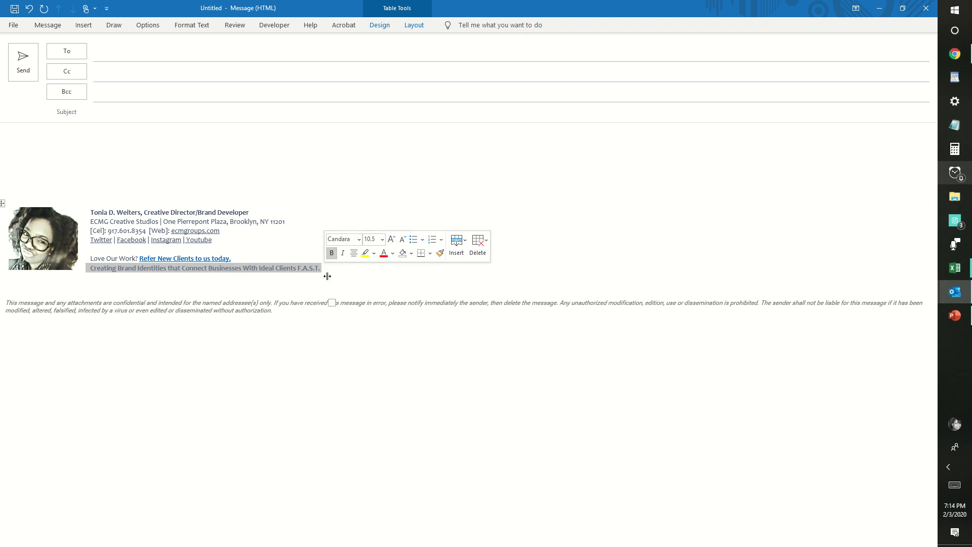
click(214, 254)
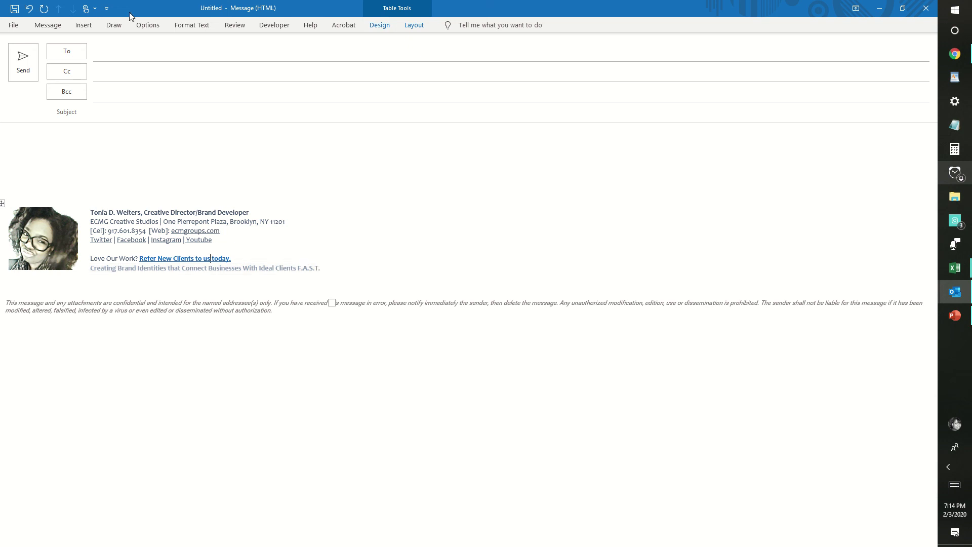
click(85, 25)
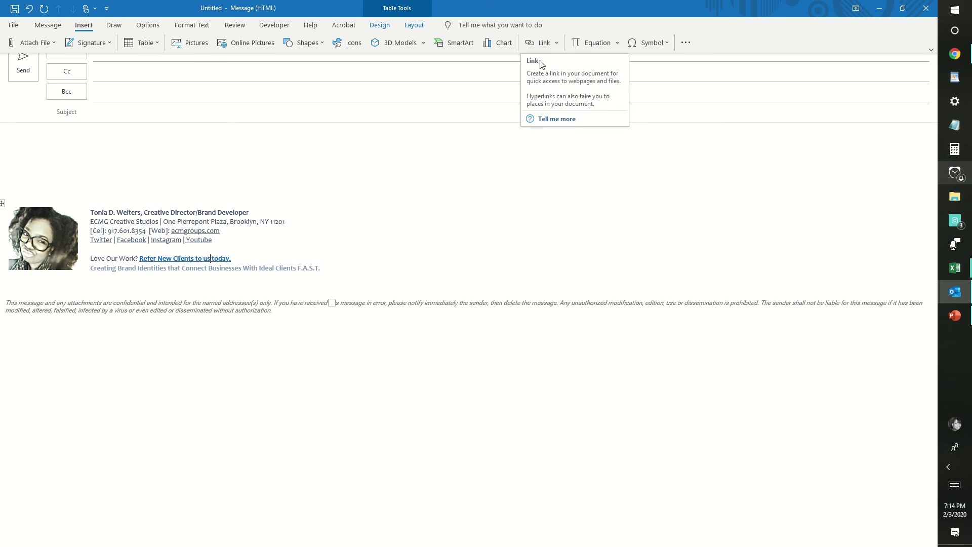
click(537, 44)
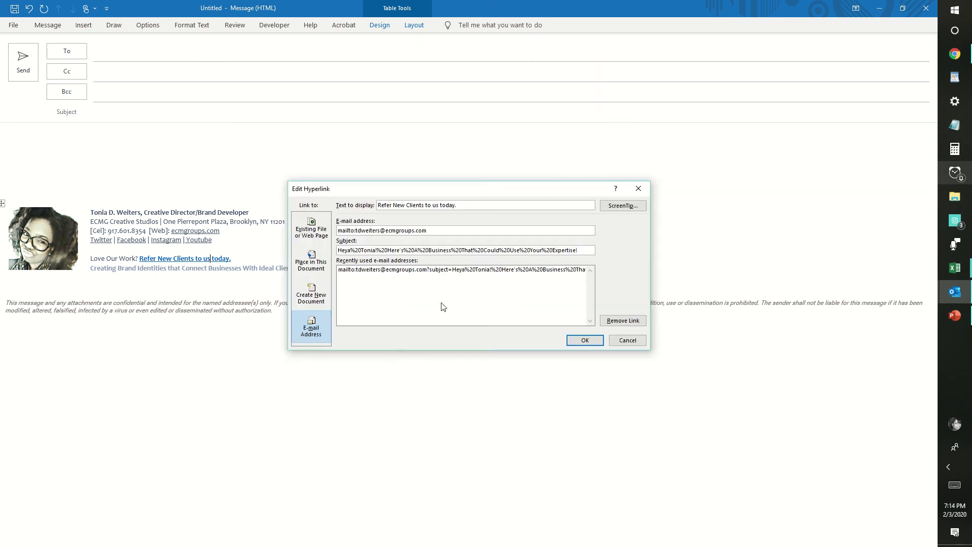
click(442, 309)
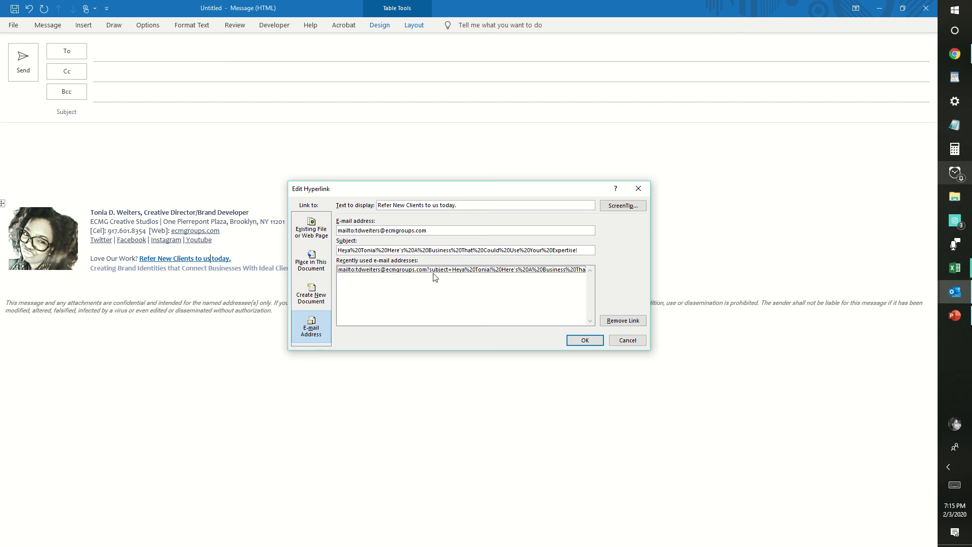
click(585, 341)
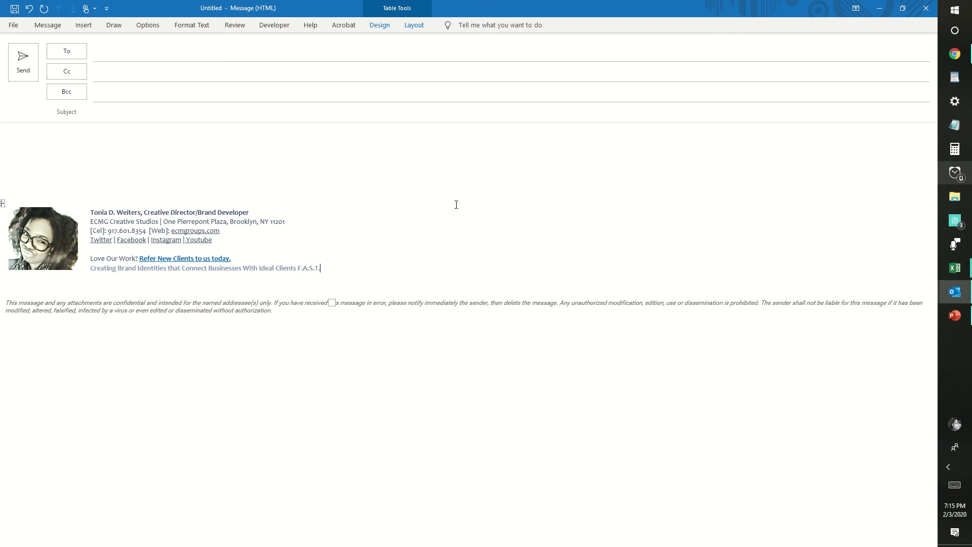
Step: Minimize the message and Outlook windows, and bring up the YouTube video on importing an Excel schedule in Chrome beside the worksheet
click(880, 13)
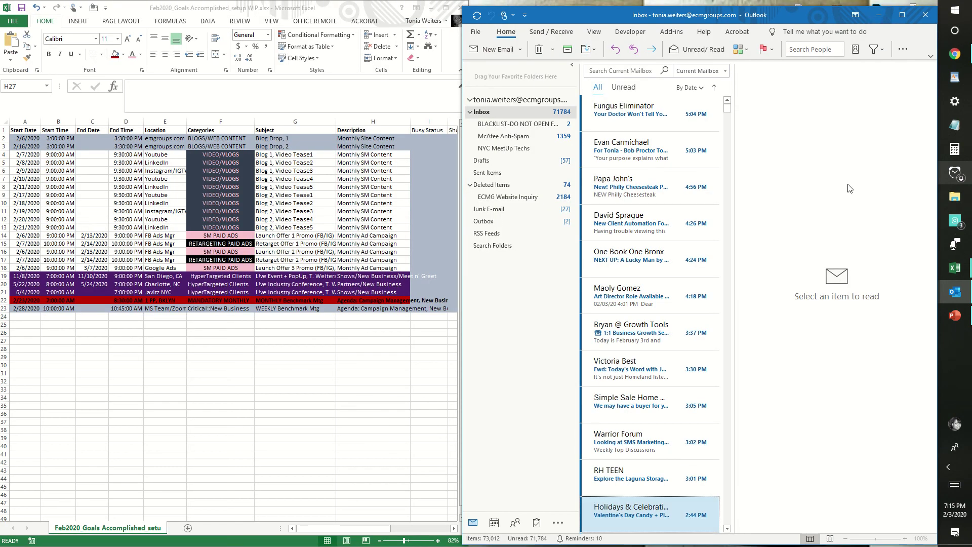
click(879, 15)
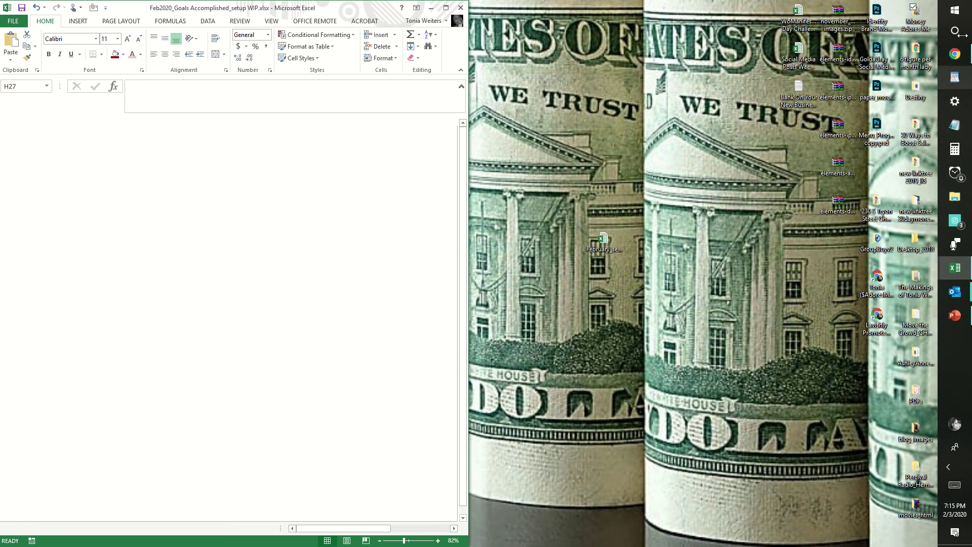
click(956, 55)
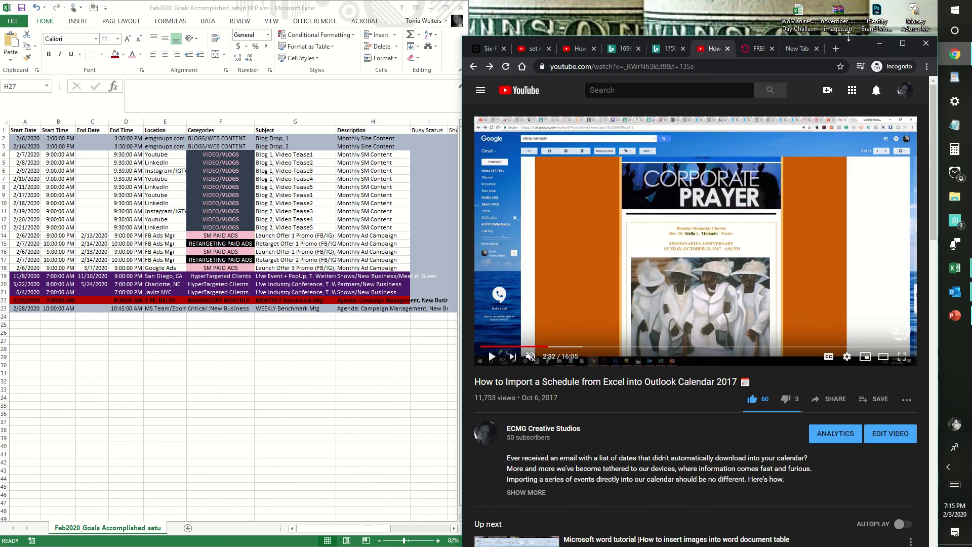
drag(849, 36, 847, 2)
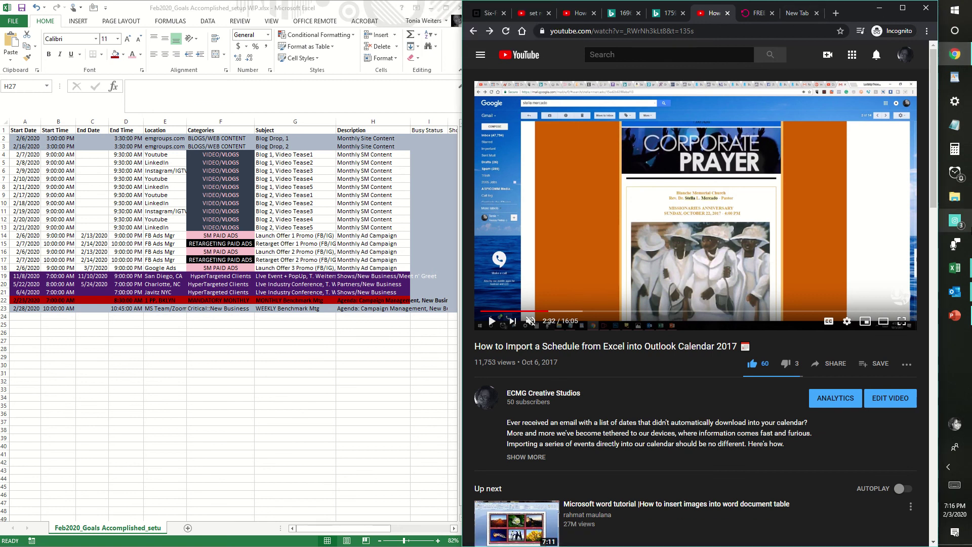
Step: Switch to PowerPoint
click(962, 319)
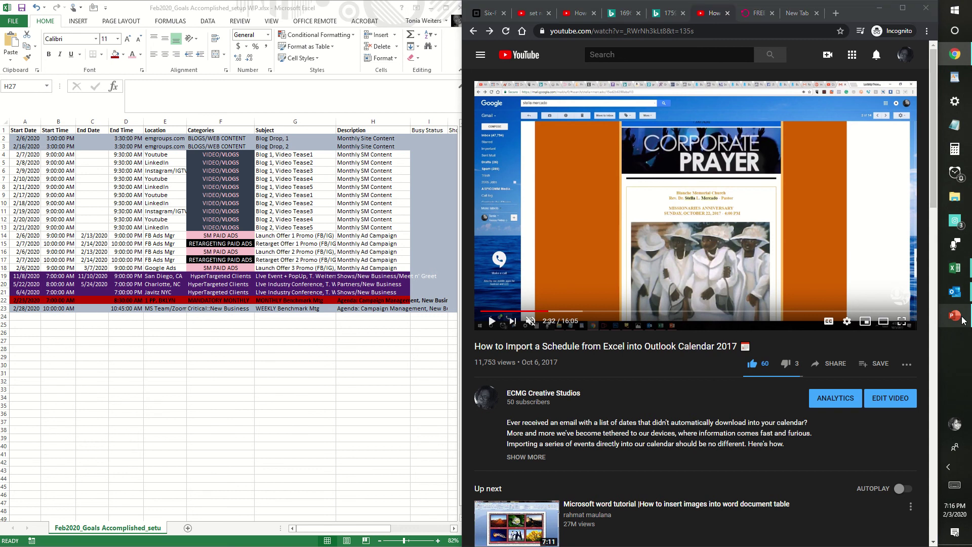